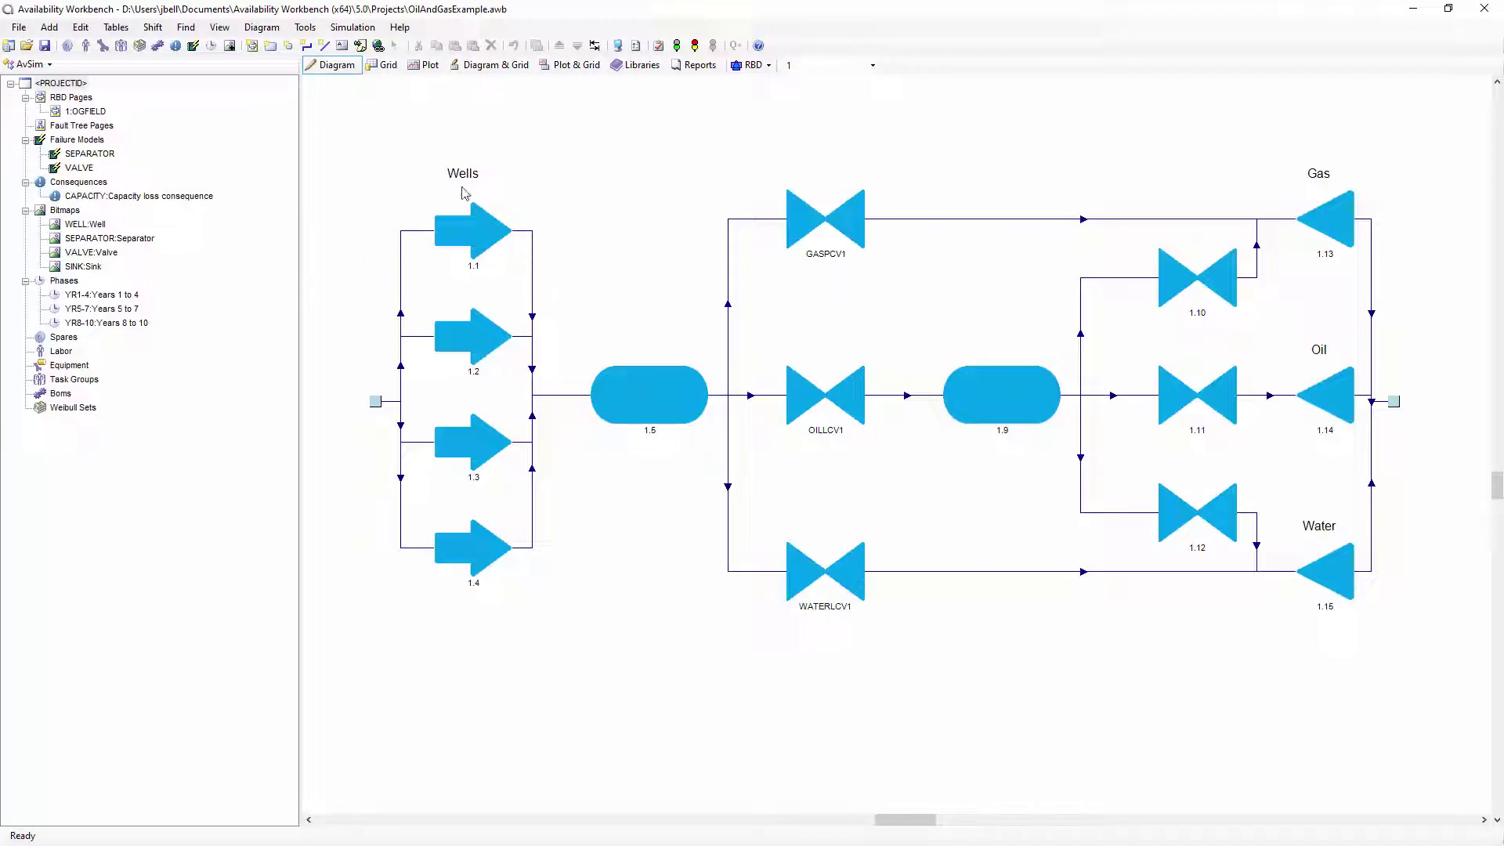
- Review the Oil 75 mbd, Gas 5500 cmd and Water 6.5 mbd products in Project Options, then close it
click(636, 45)
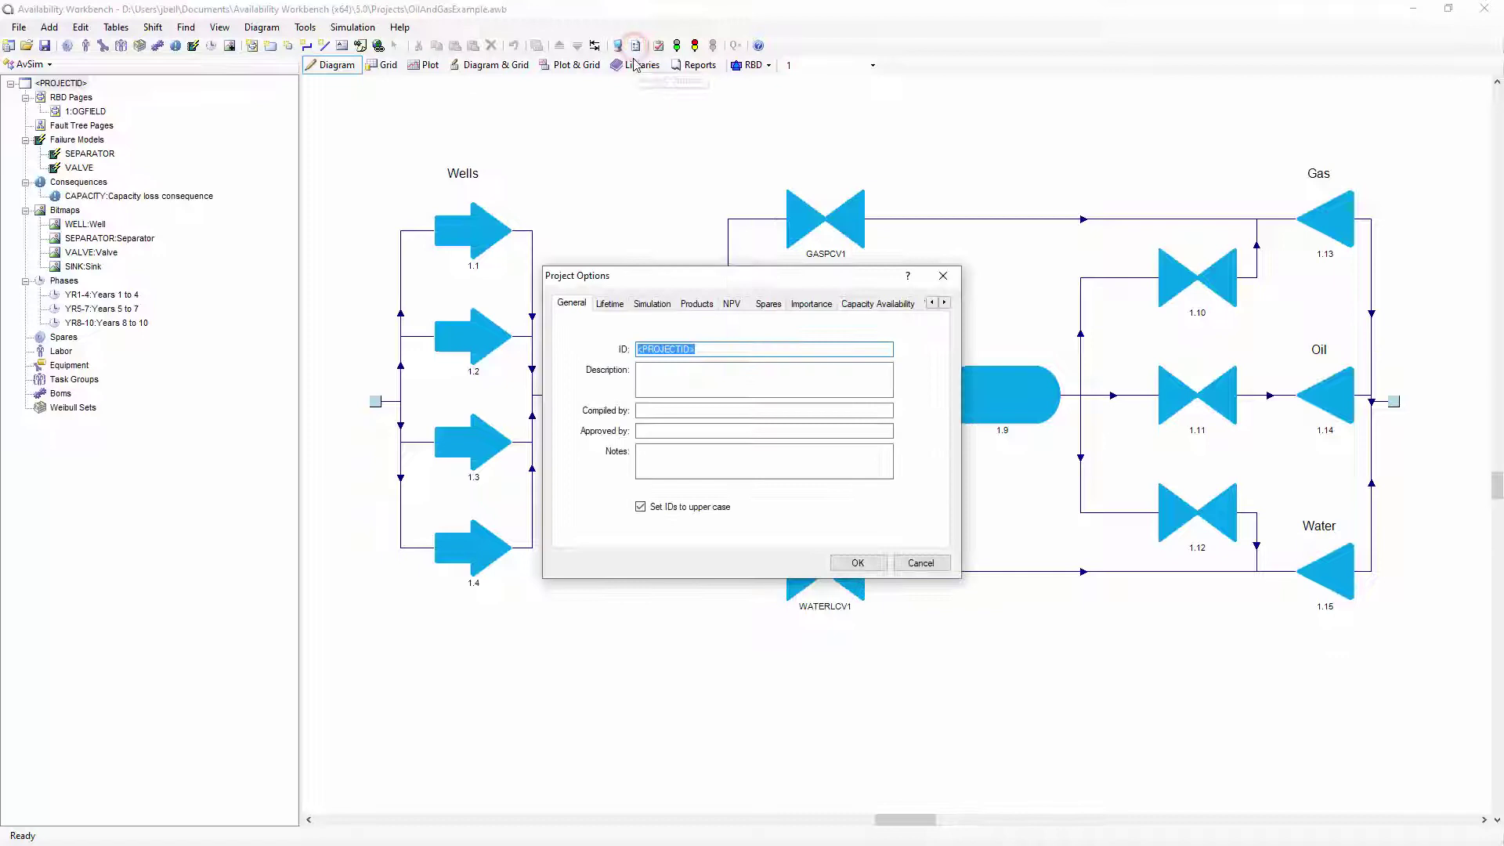
click(697, 304)
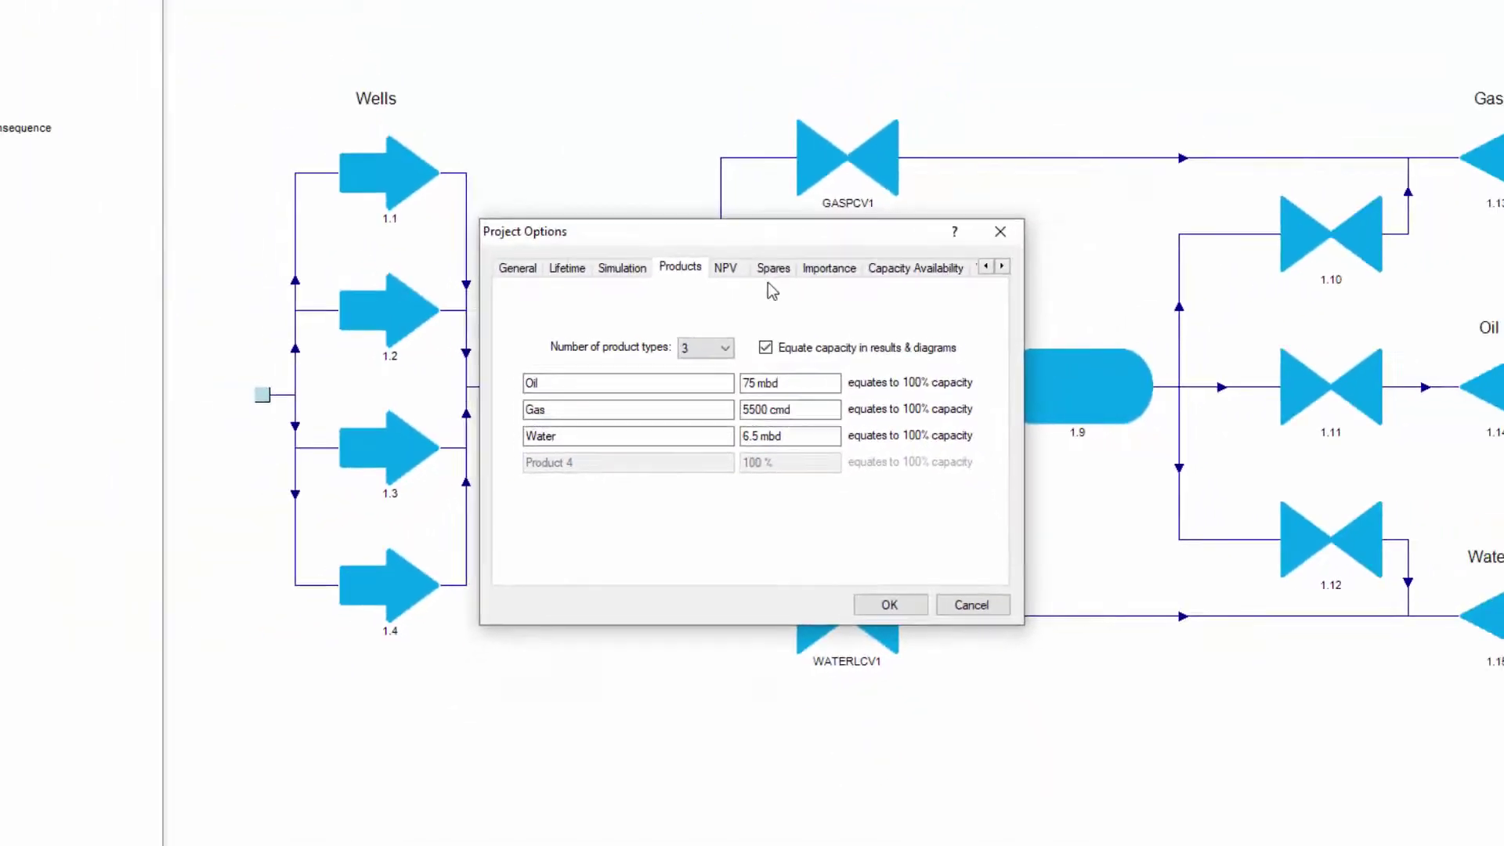
click(939, 279)
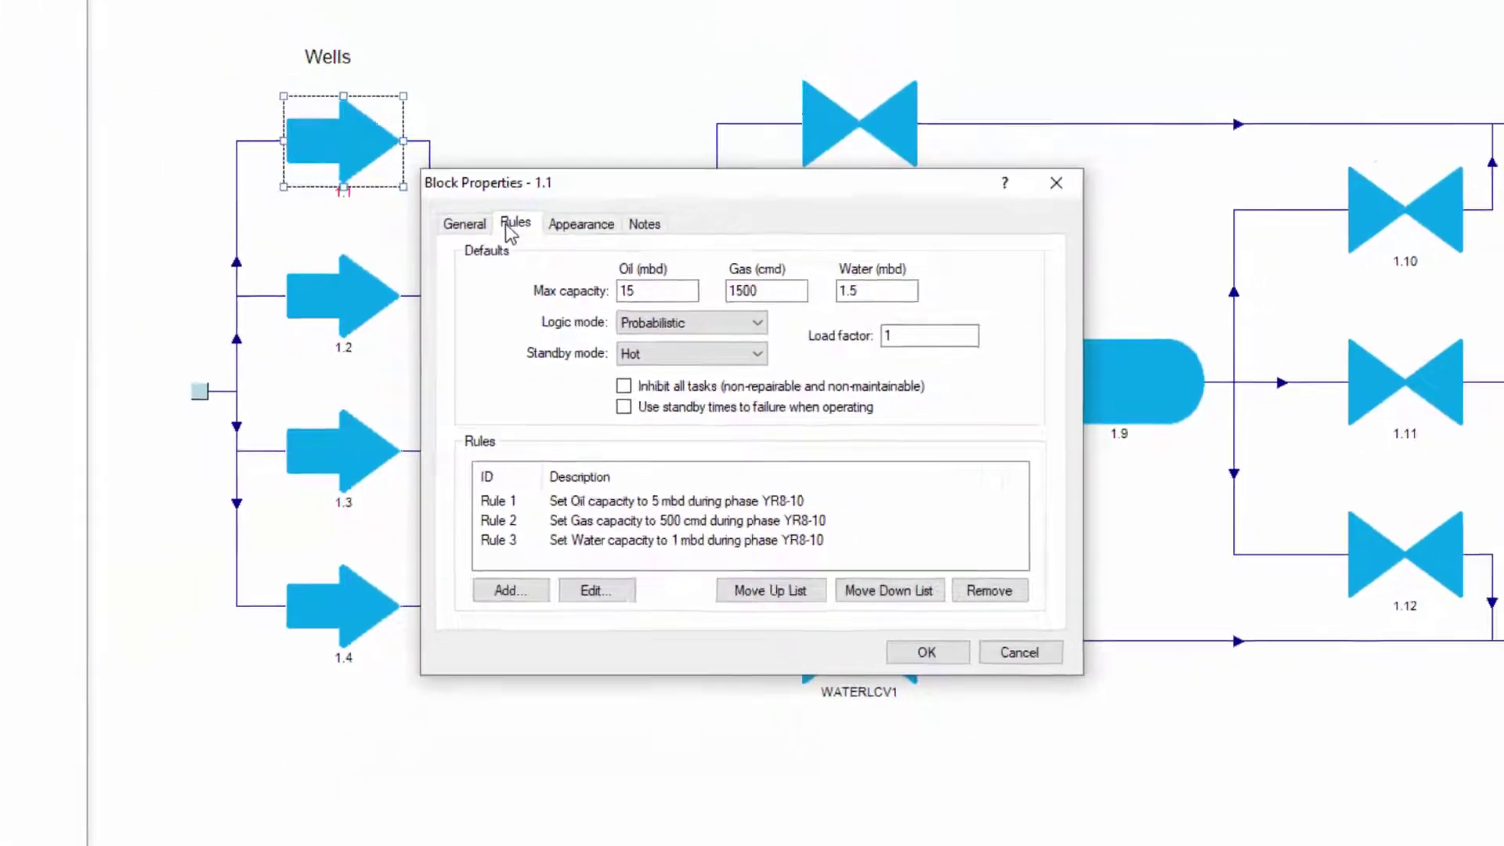
click(1019, 652)
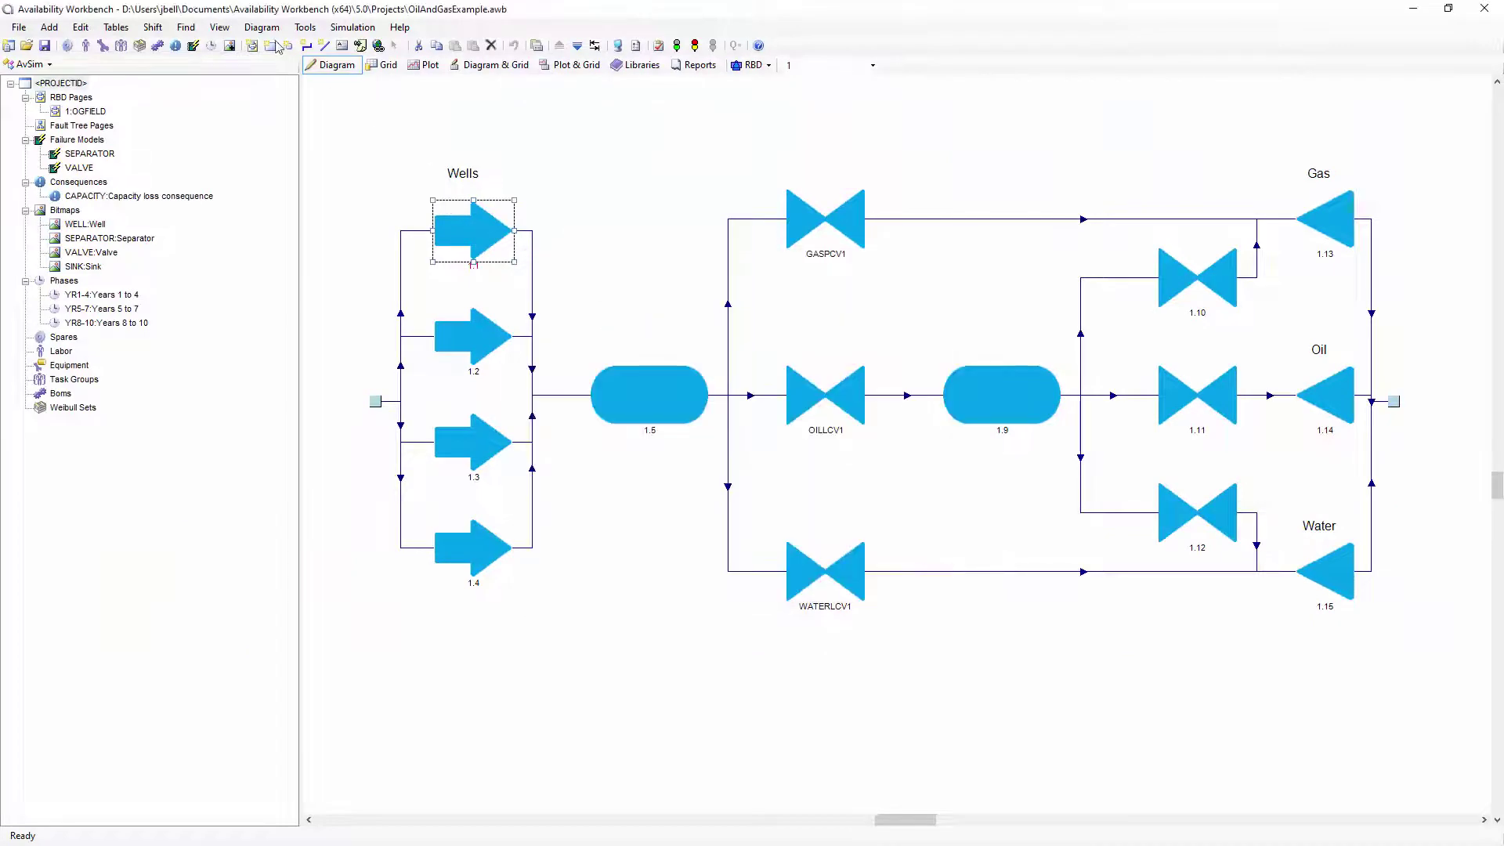
- Enable Show capacity in Project Options so blocks display their oil, gas and water capacities
click(222, 45)
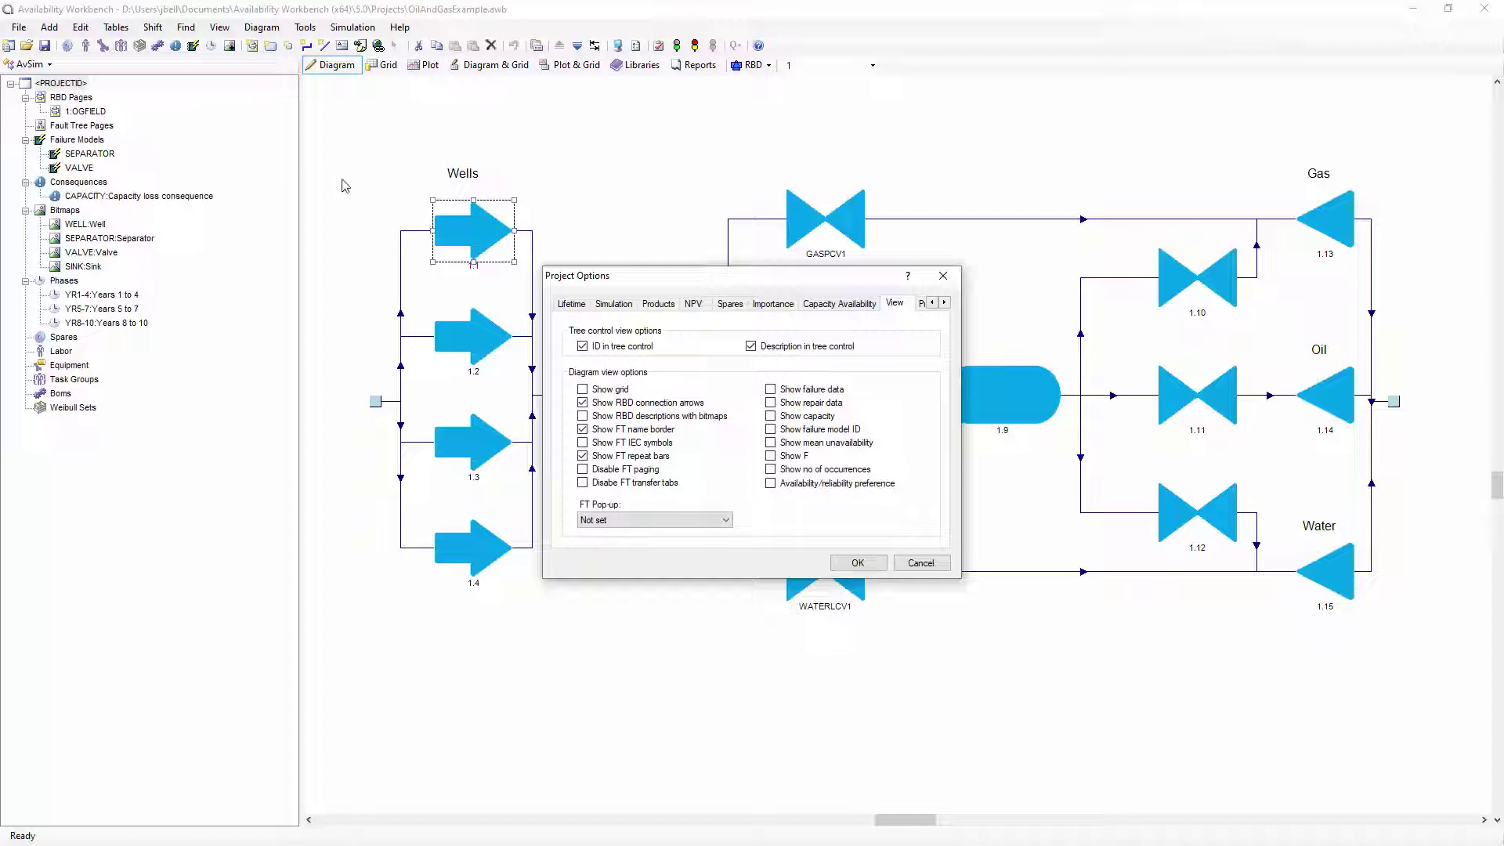
click(790, 415)
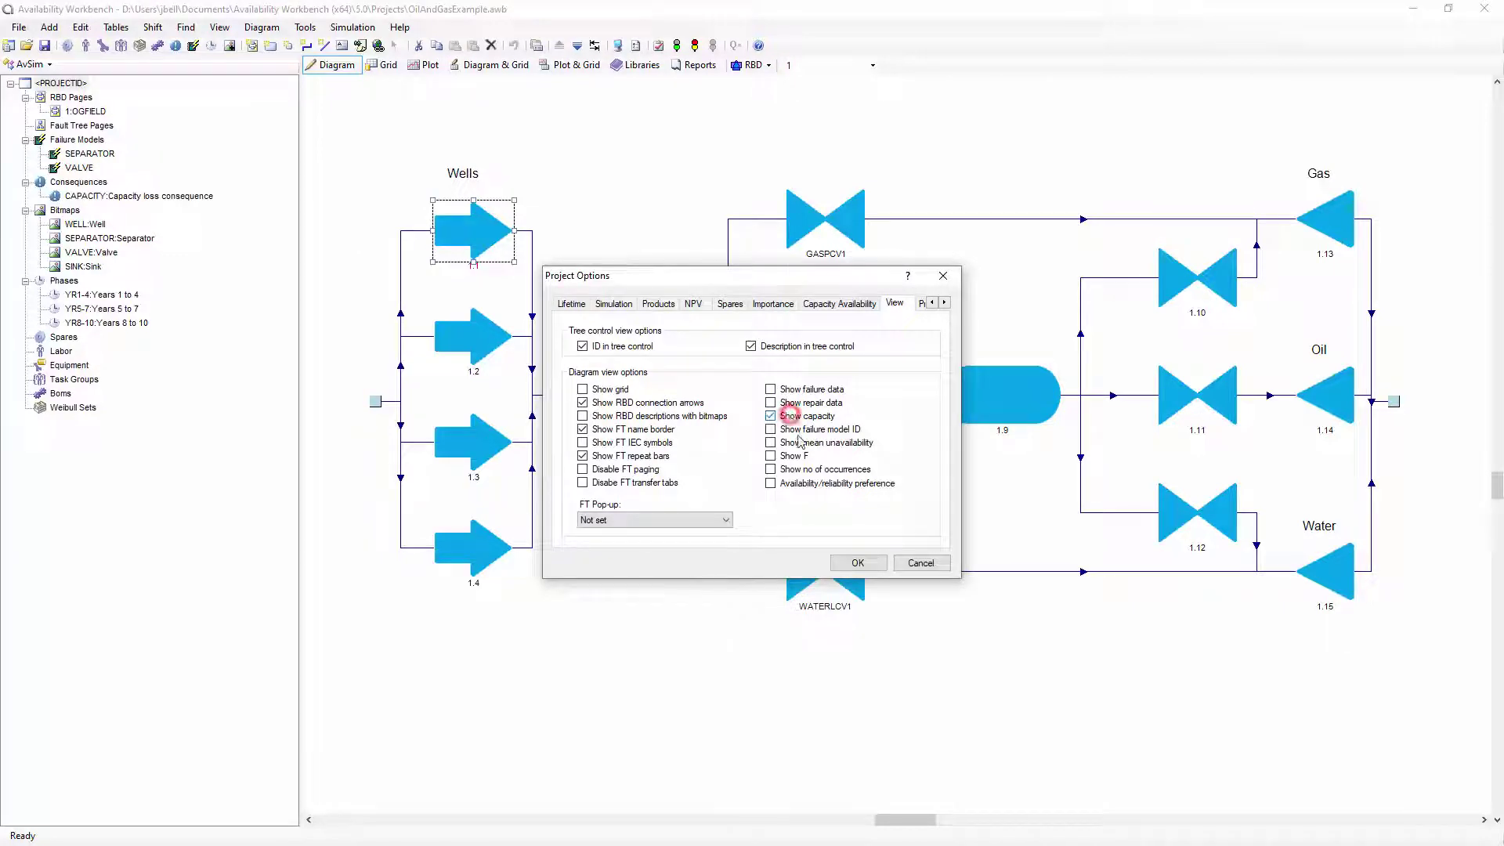
click(857, 564)
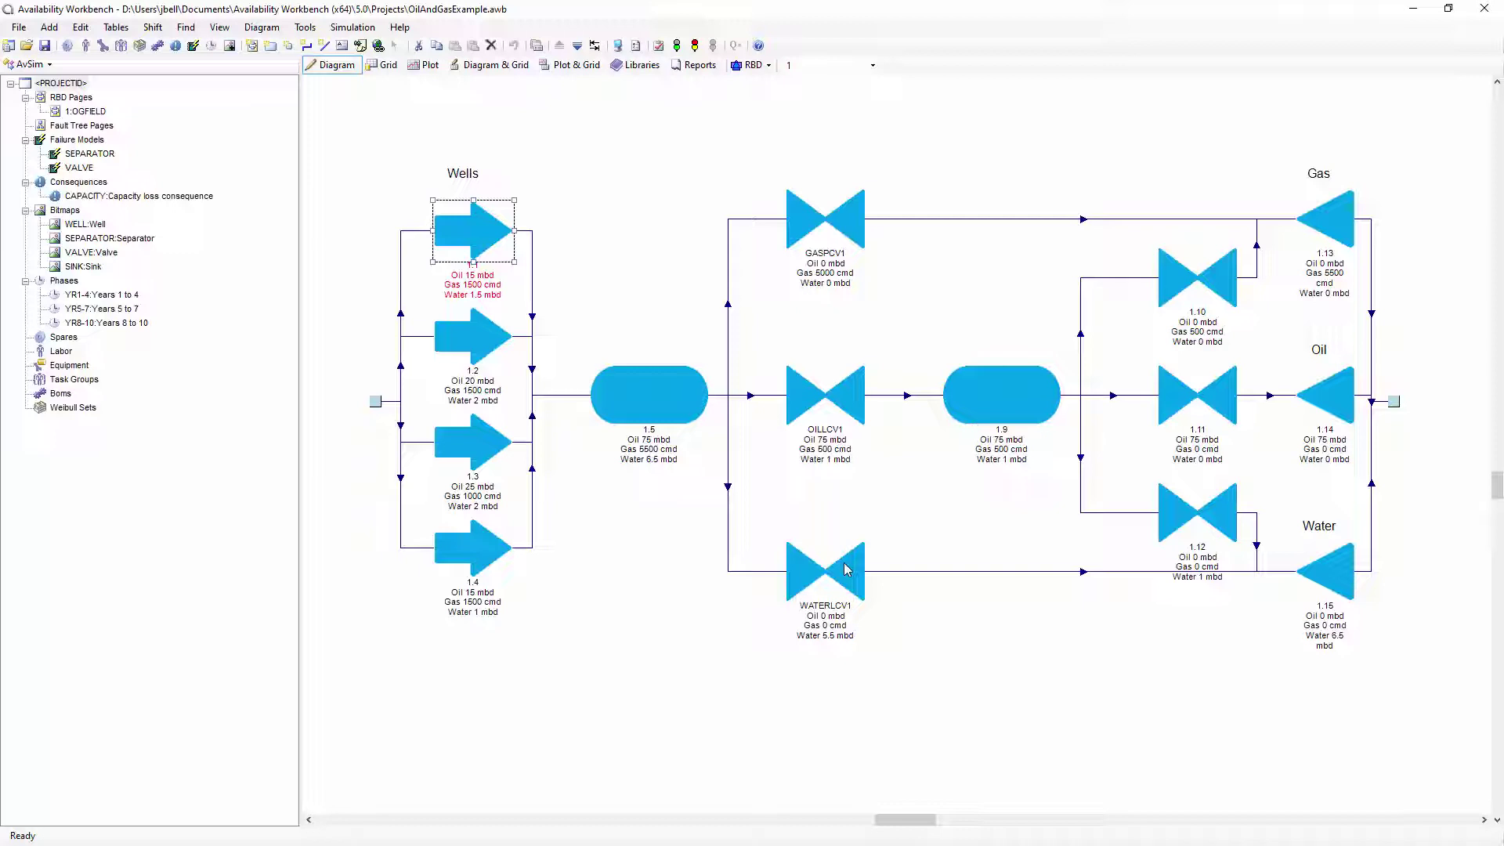
double_click(501, 234)
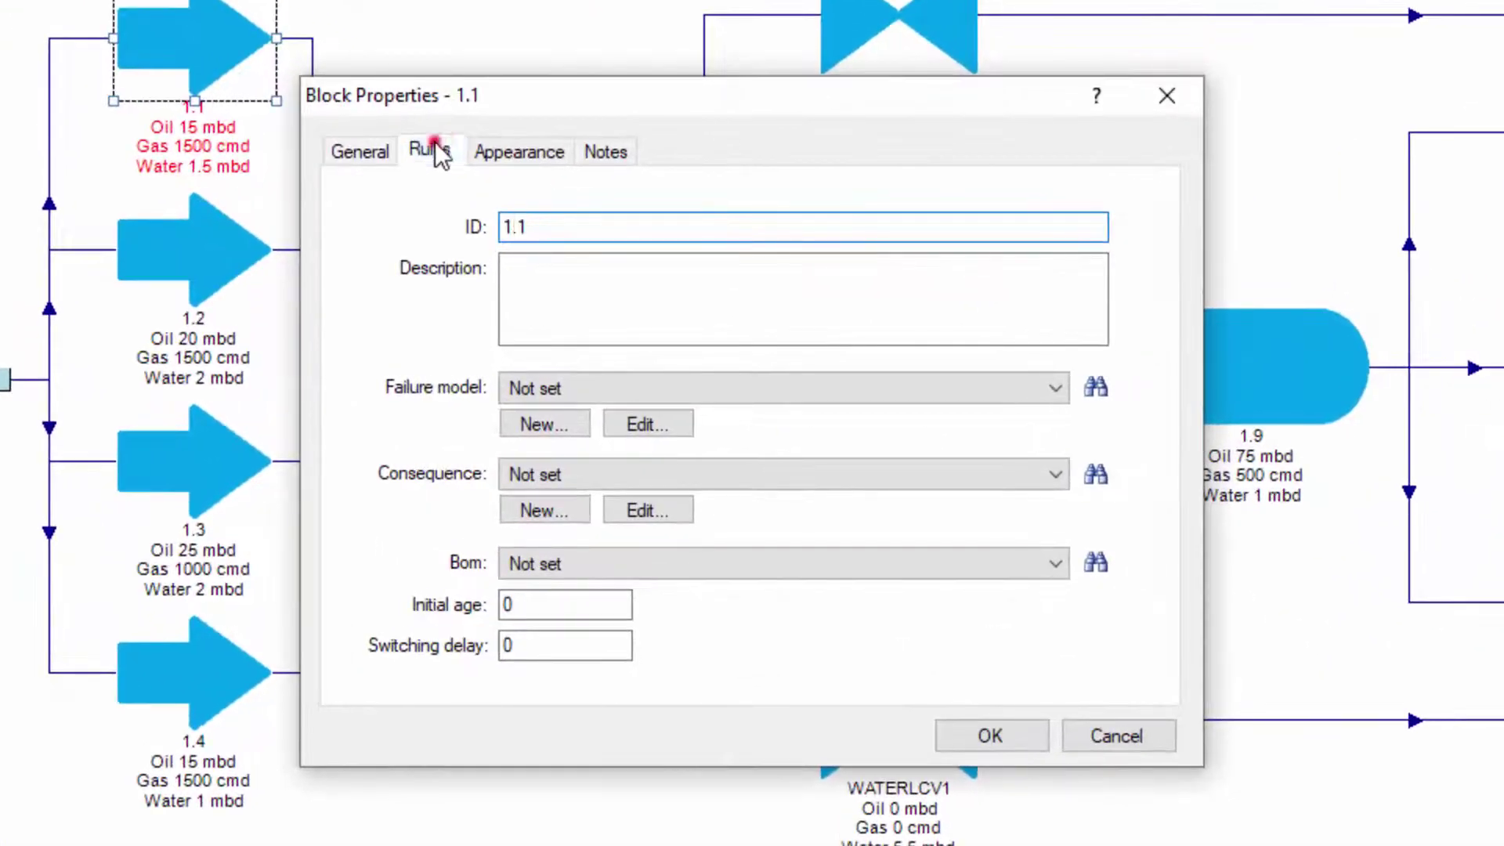
click(585, 283)
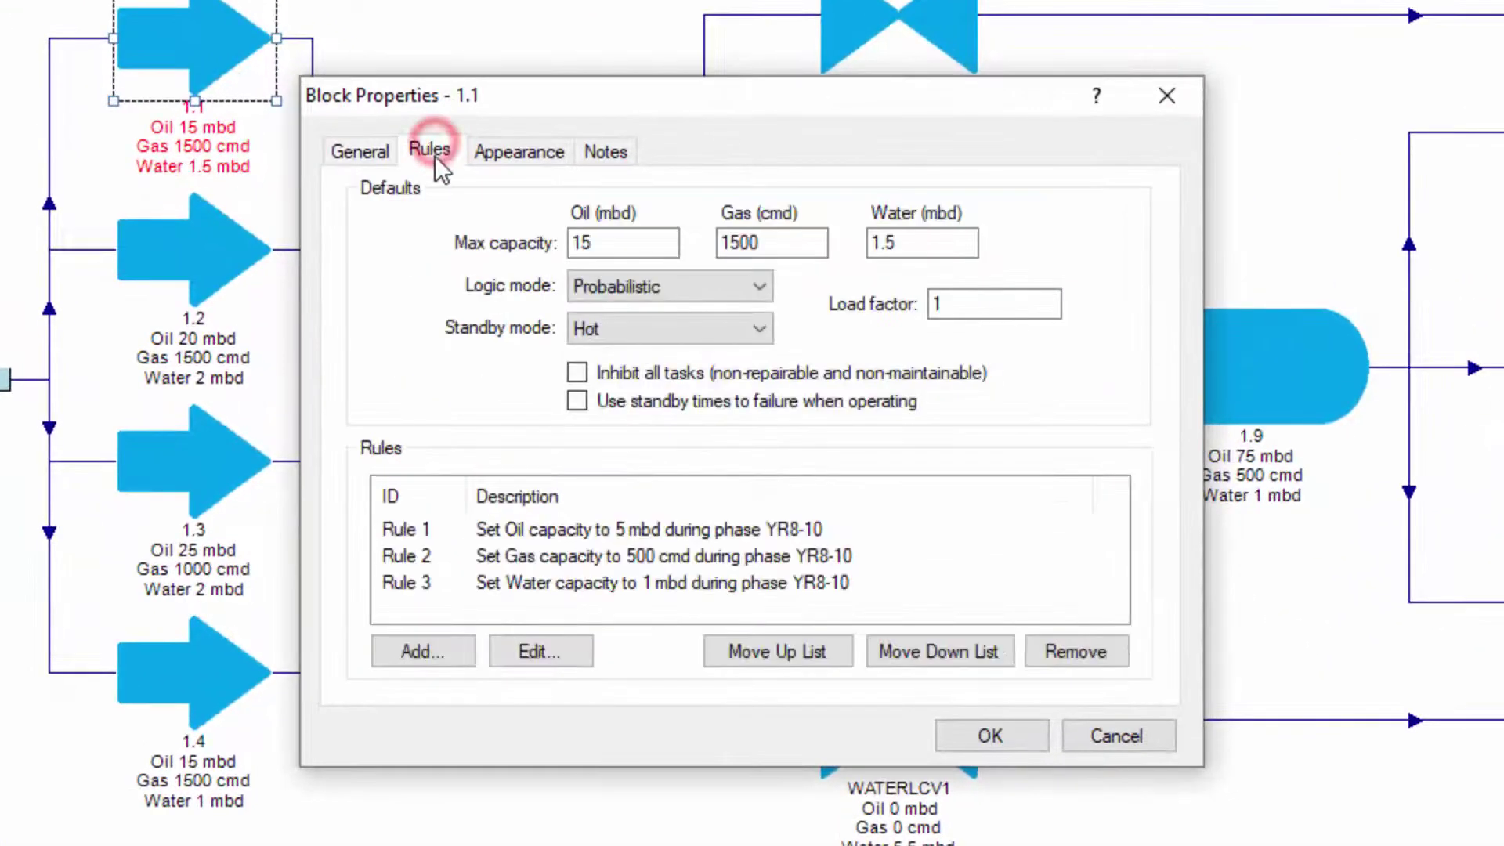
click(436, 651)
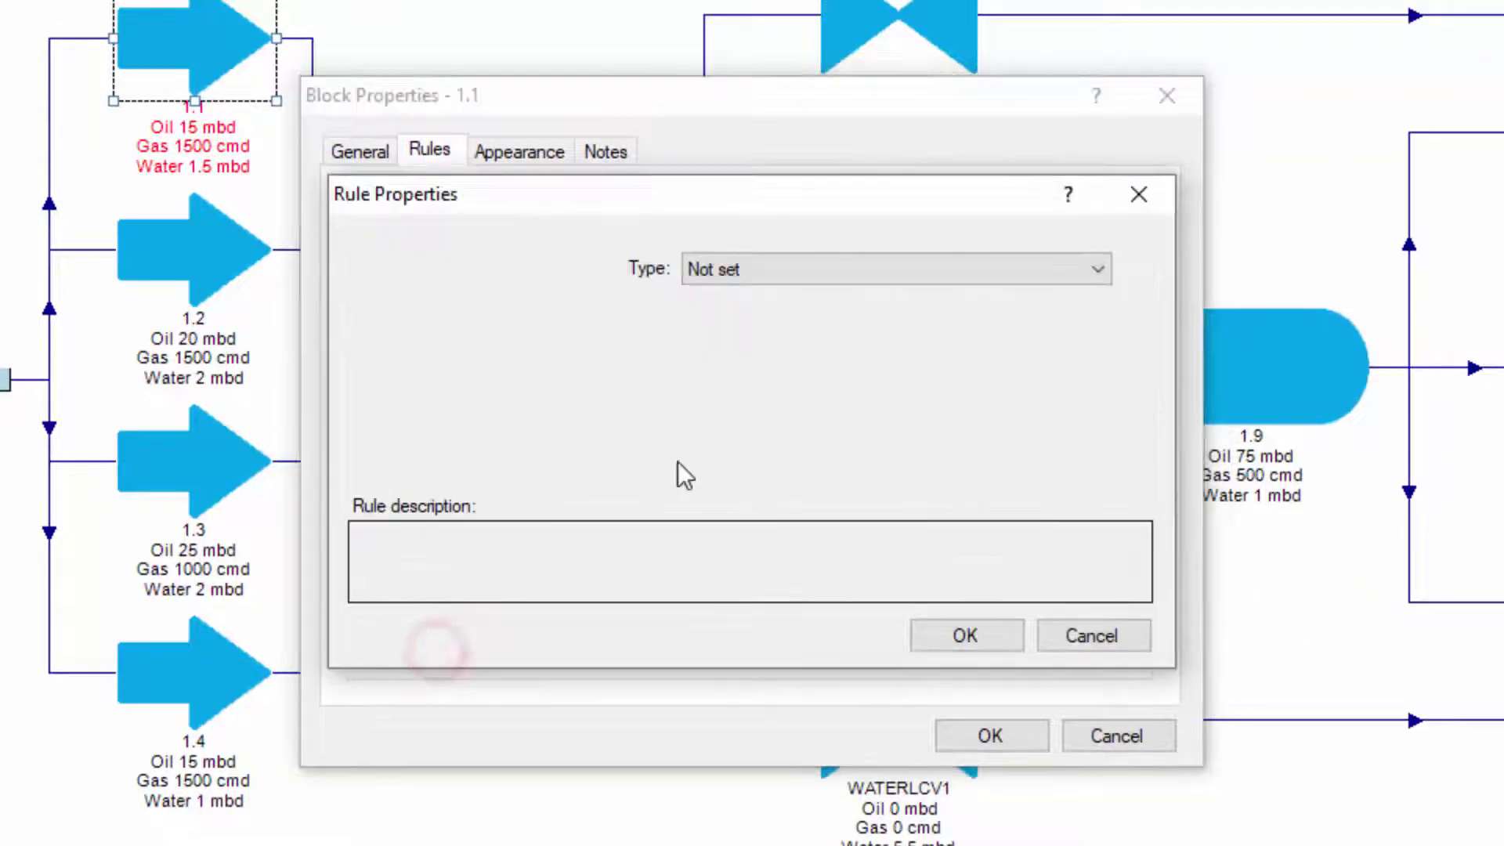
click(821, 269)
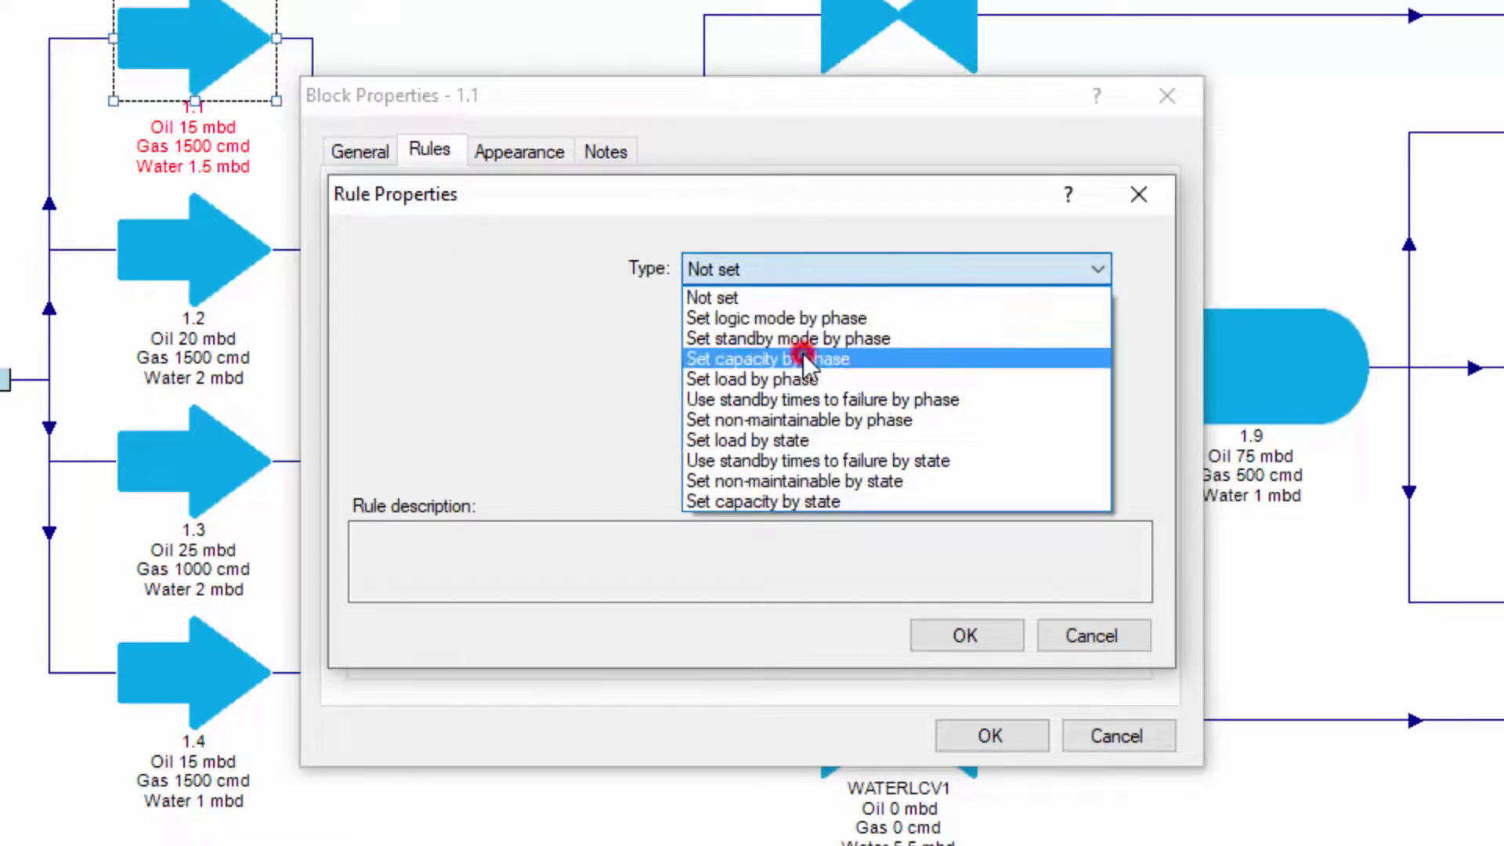
click(802, 354)
click(835, 311)
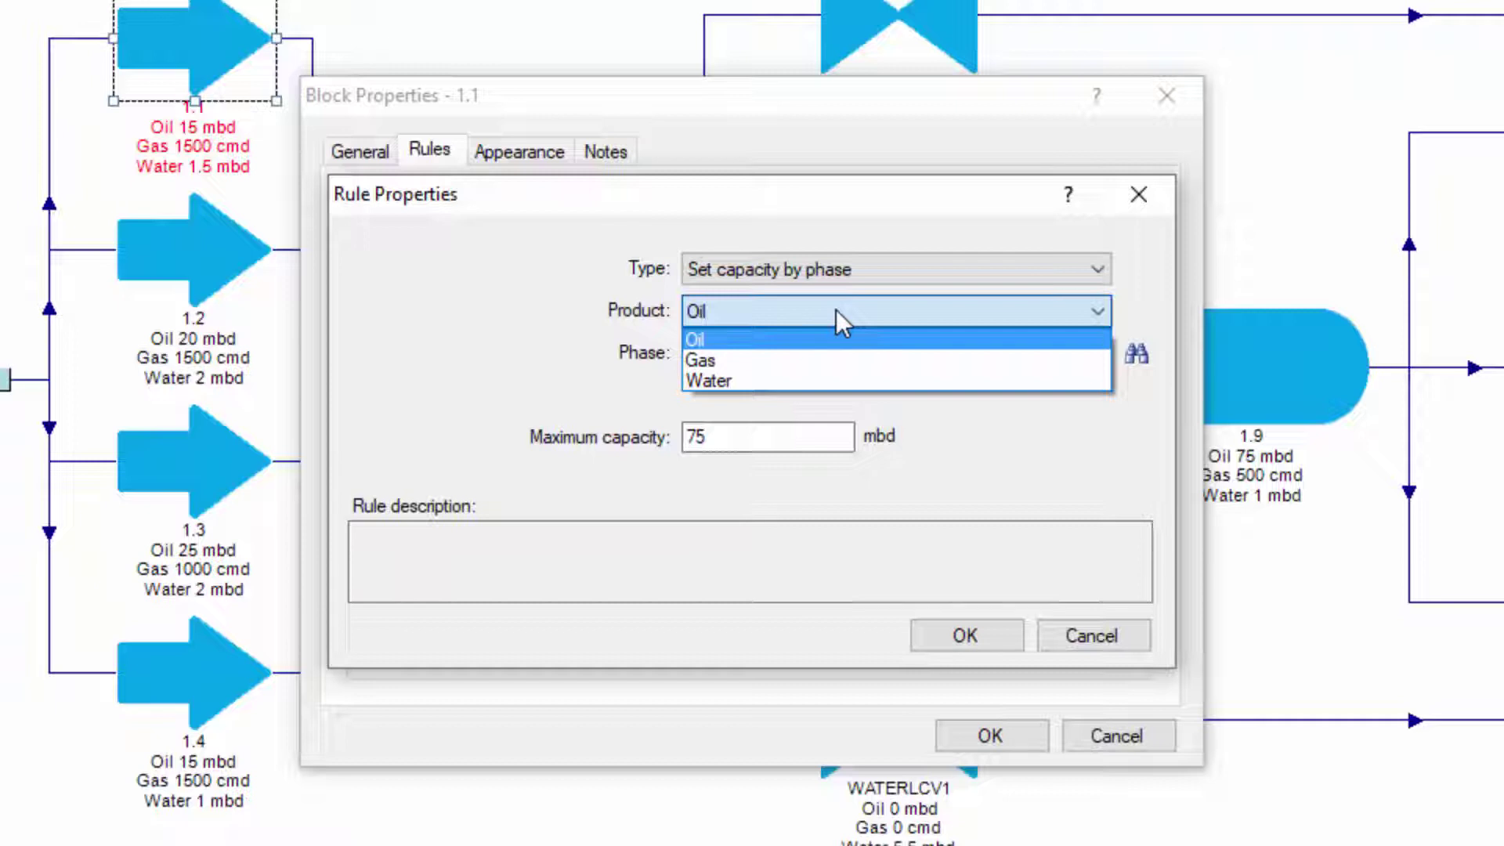
click(1084, 632)
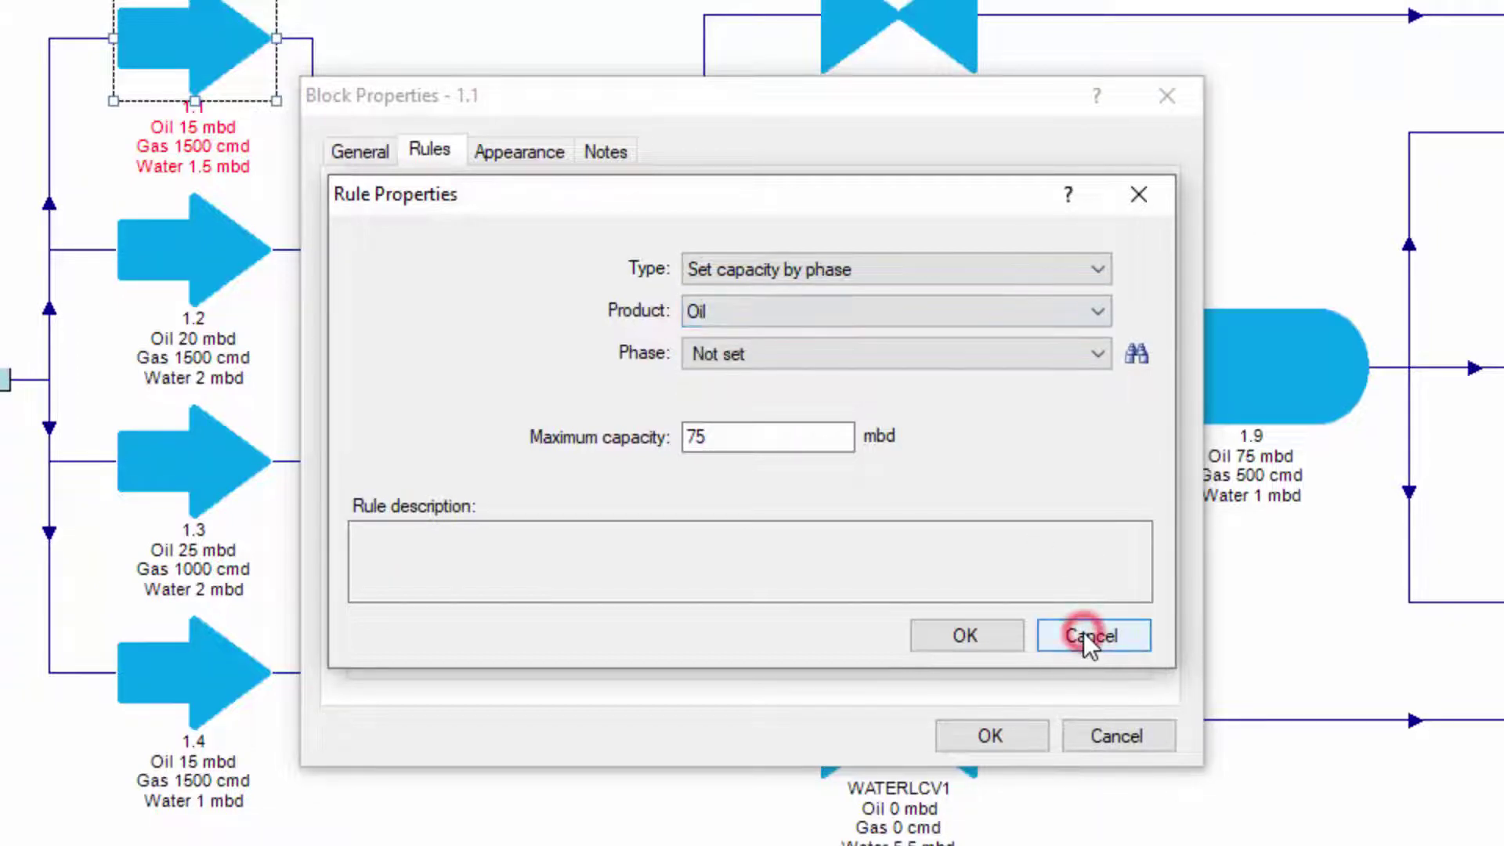
click(1083, 632)
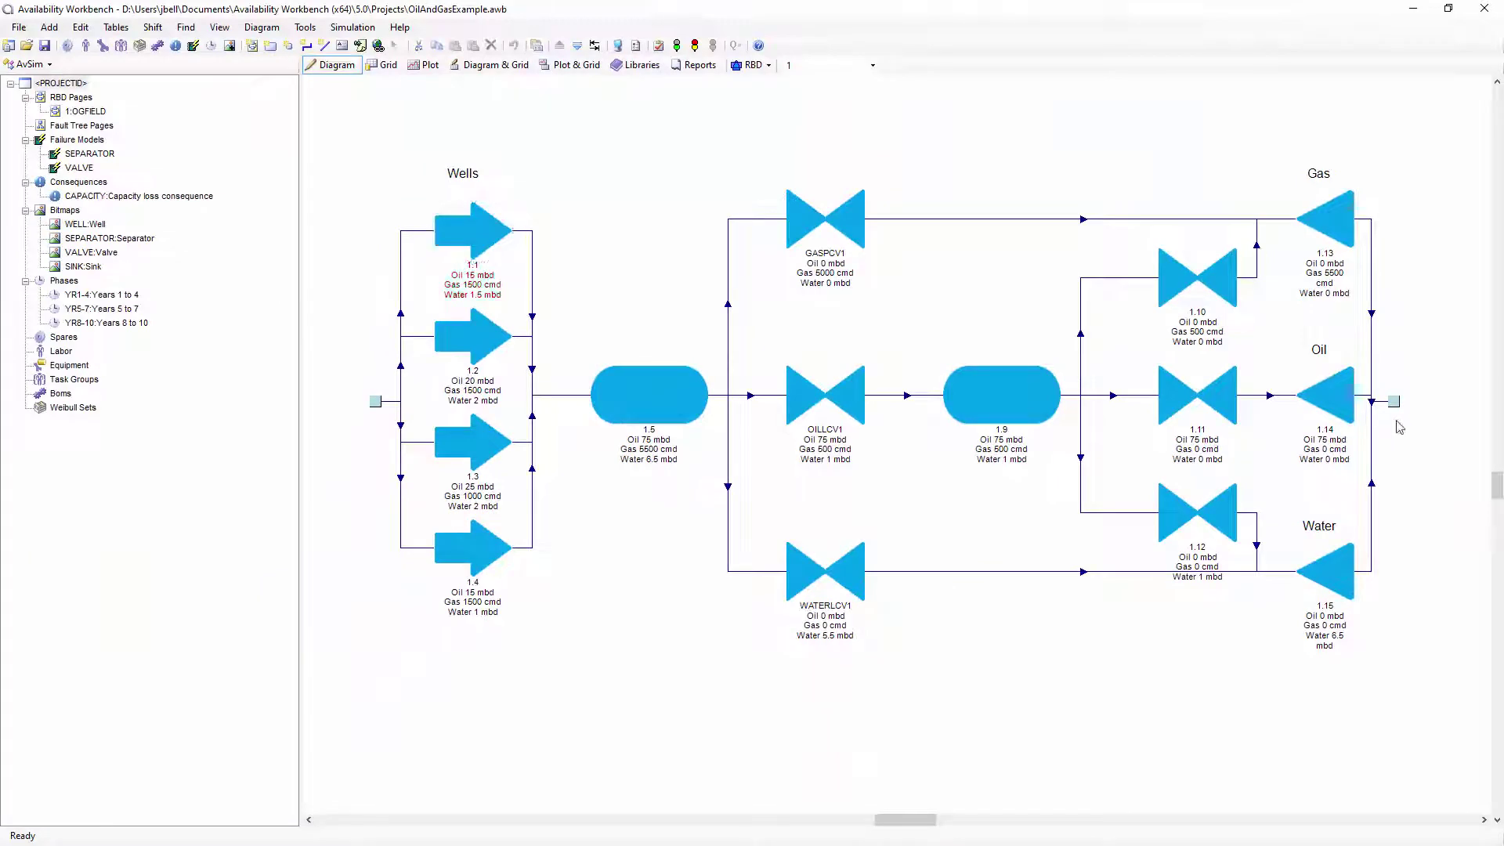
click(1394, 401)
double_click(1394, 401)
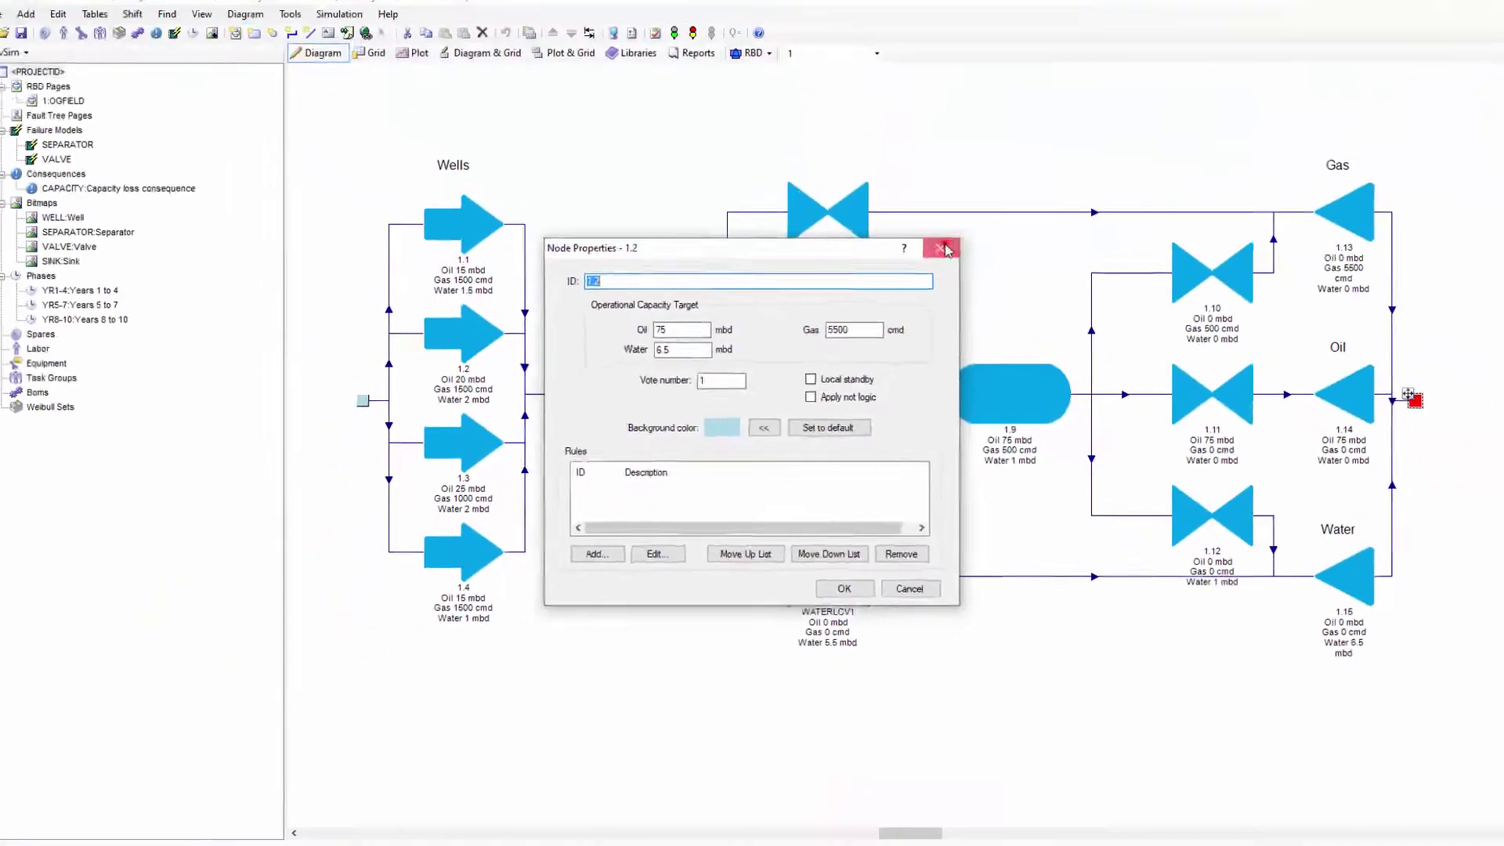
click(1116, 84)
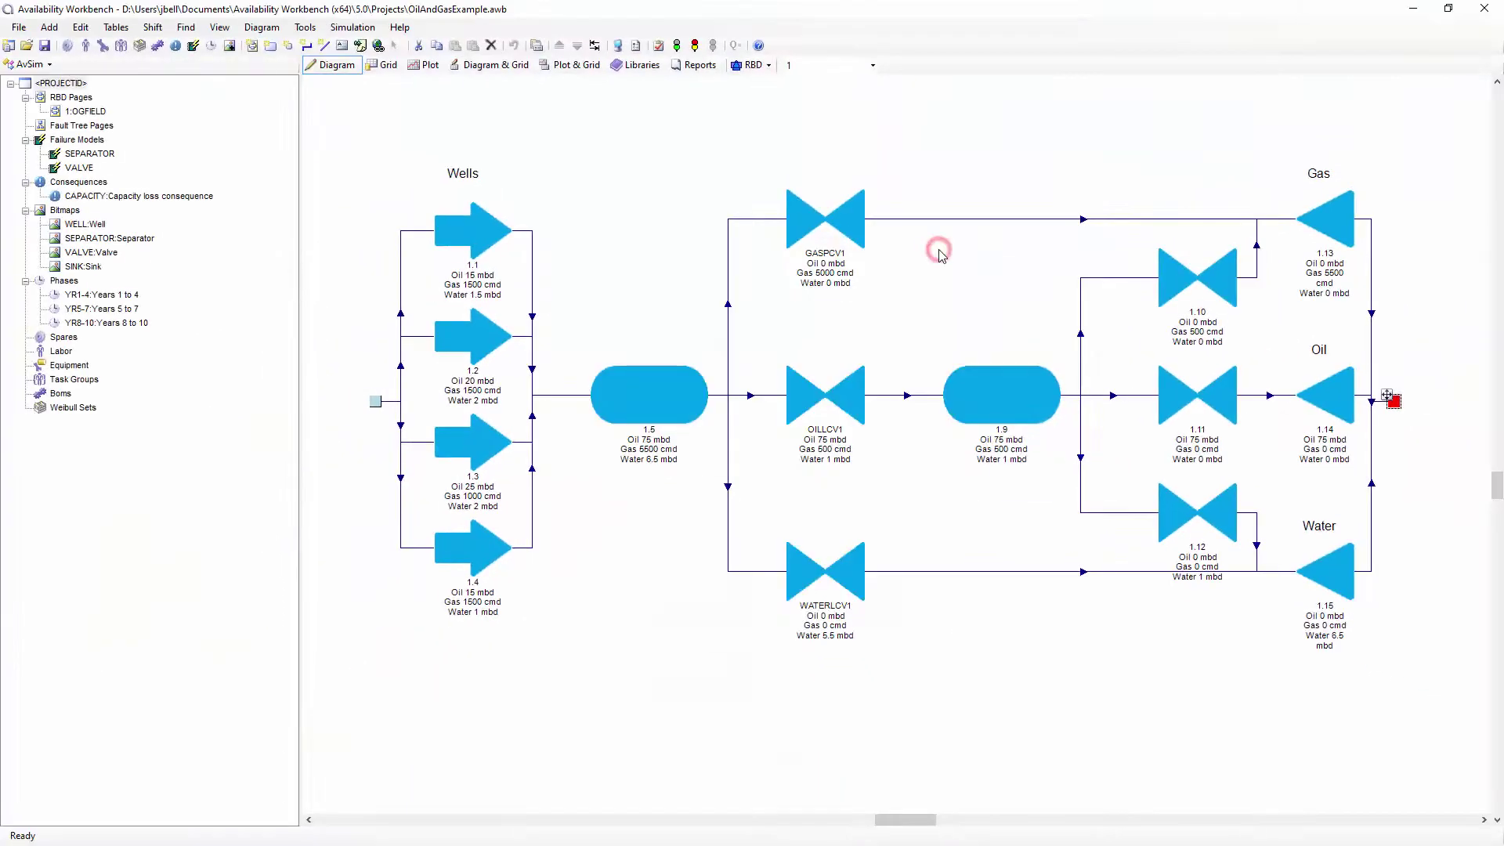
- Confirm the CAPACITY consequence charges 80000 per unit of lost Oil capacity, then close it
double_click(148, 196)
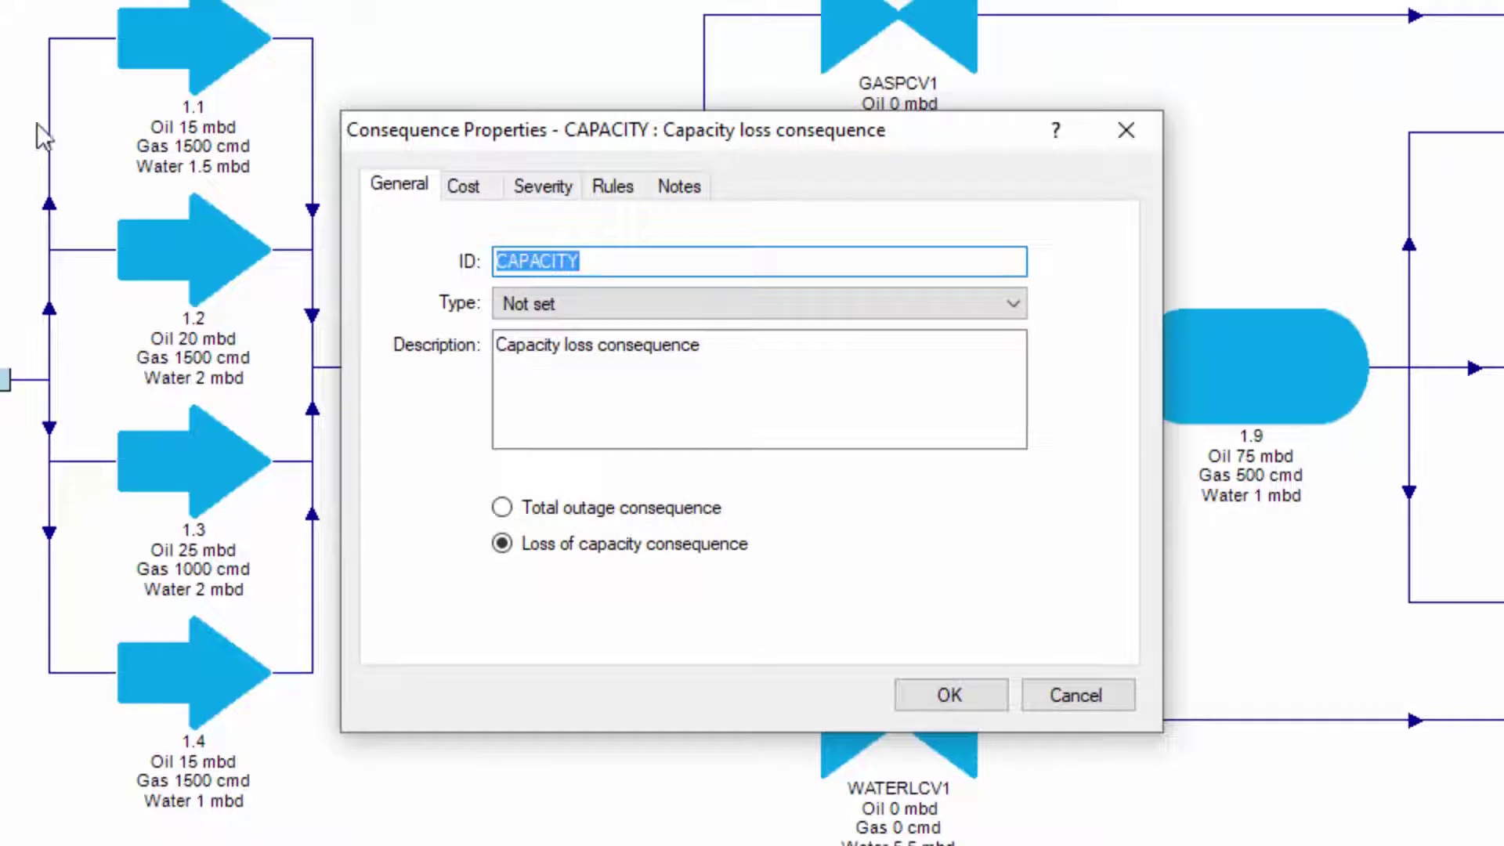
click(456, 183)
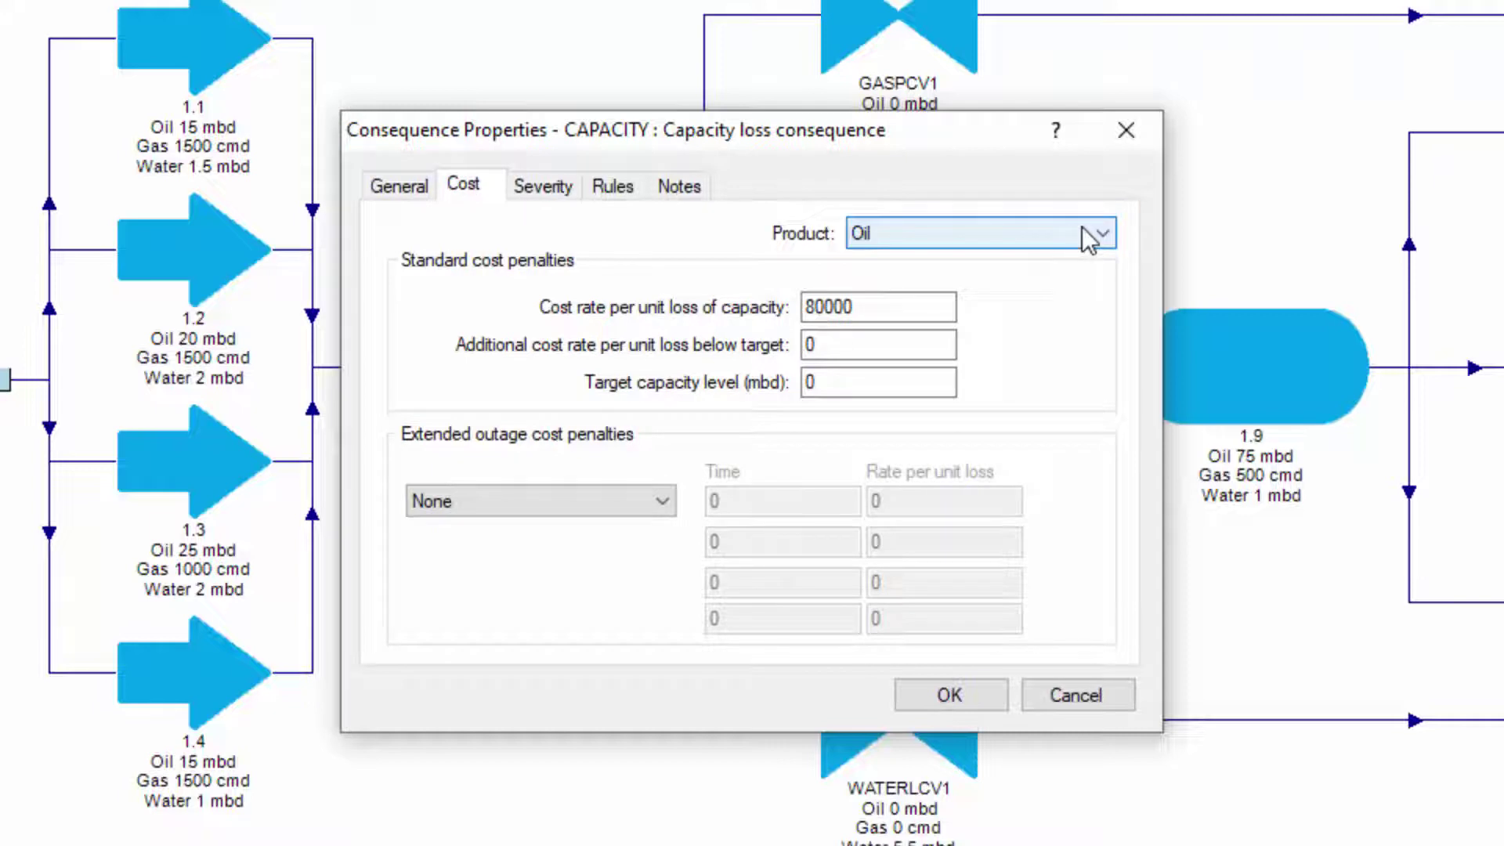
click(1083, 227)
click(1082, 227)
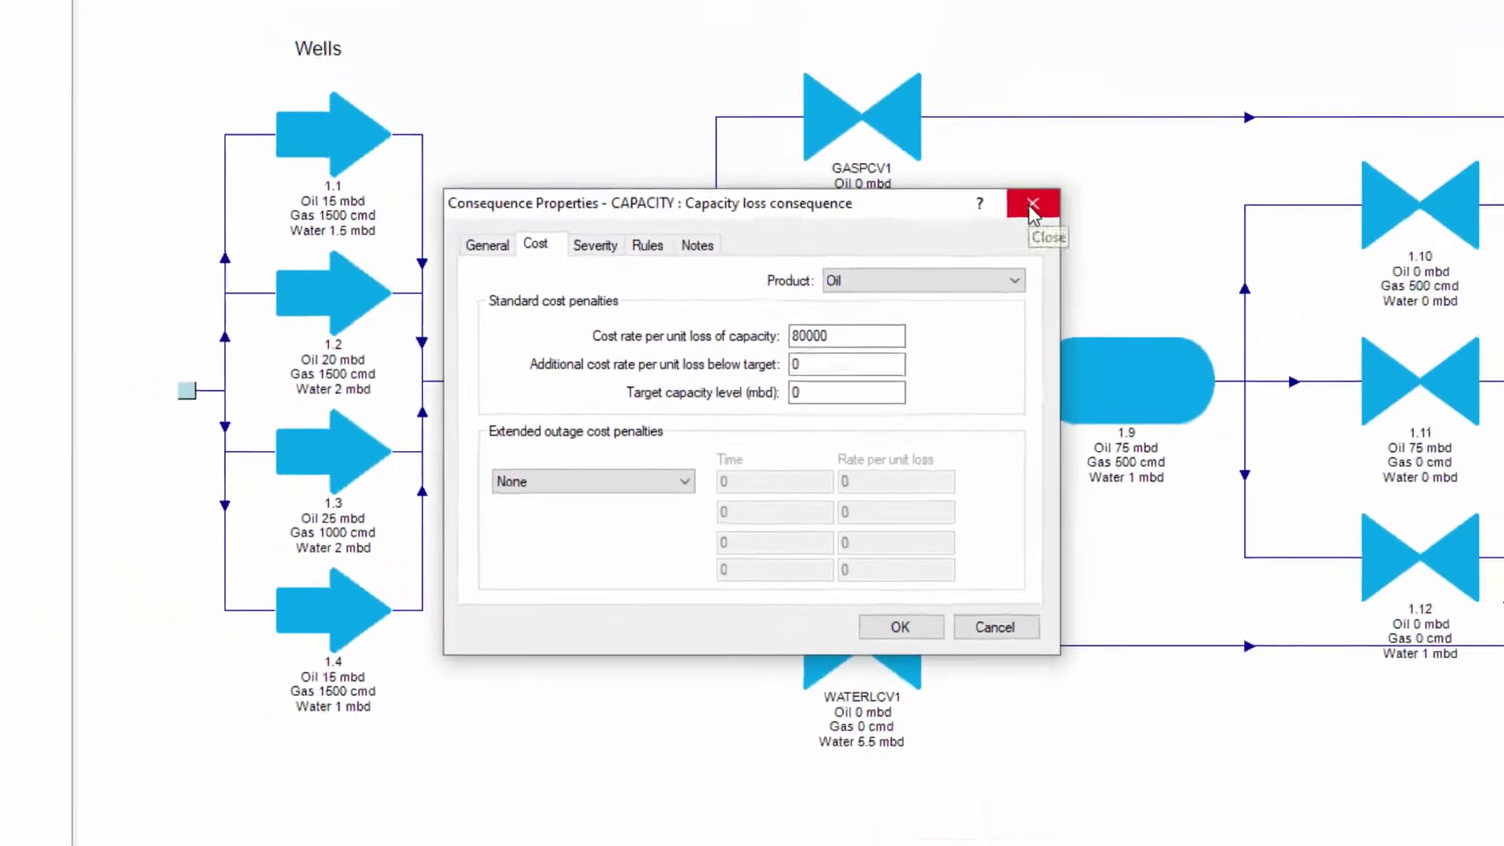
click(1126, 130)
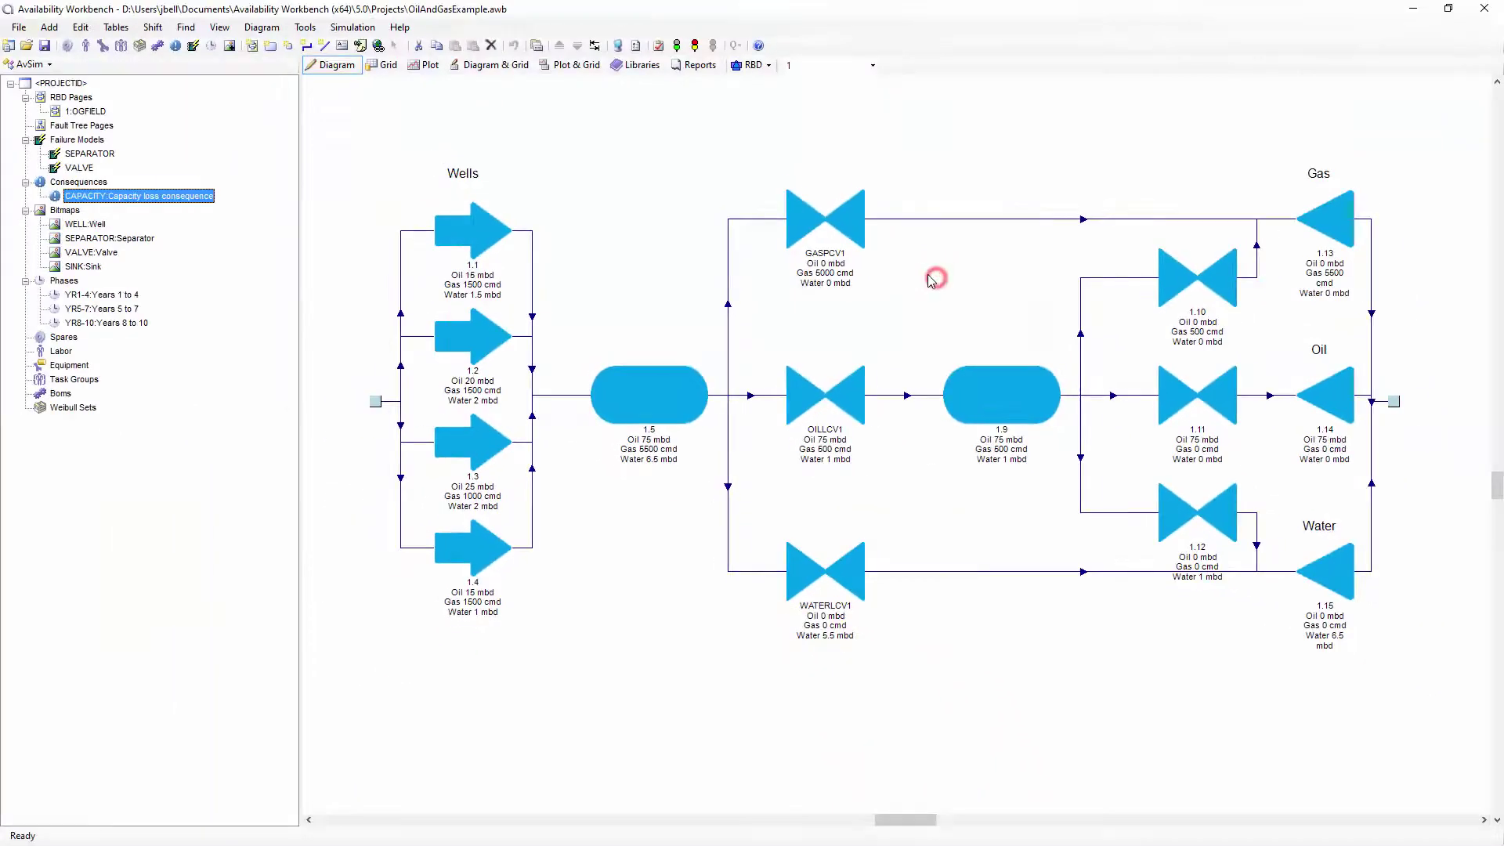
click(636, 46)
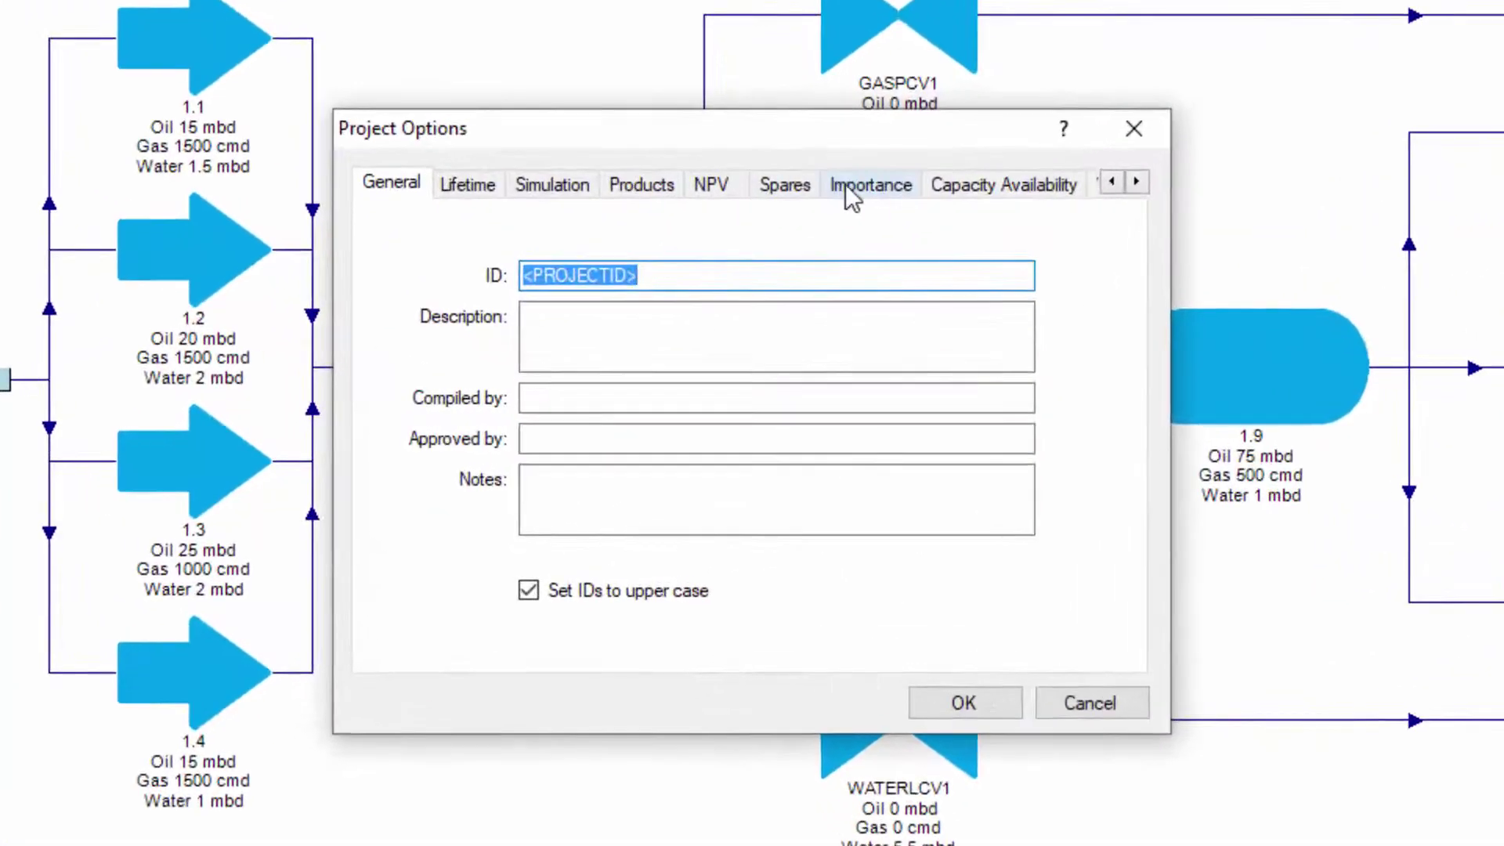
click(807, 280)
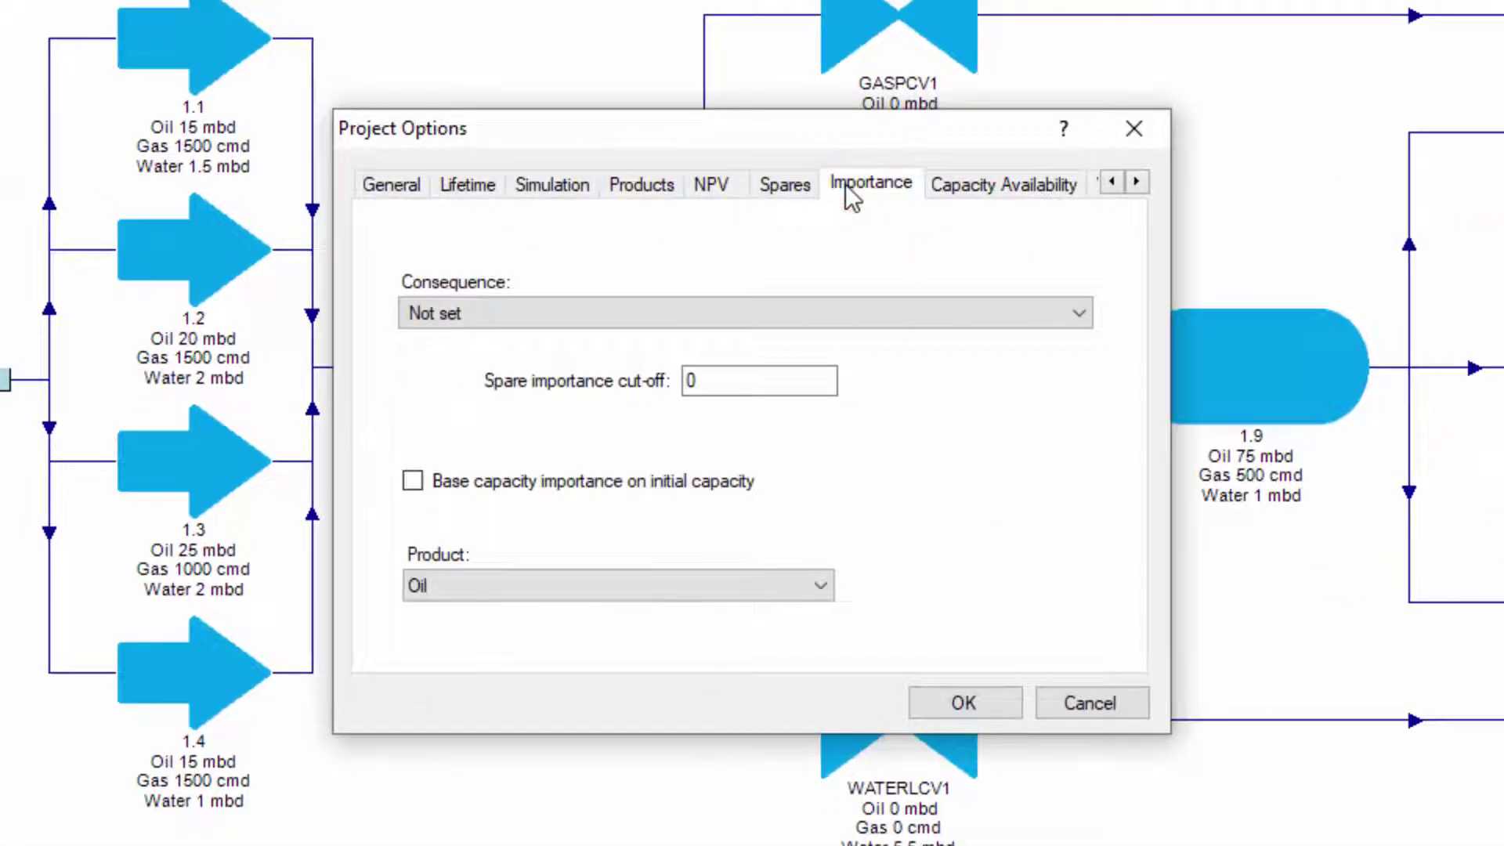
click(764, 584)
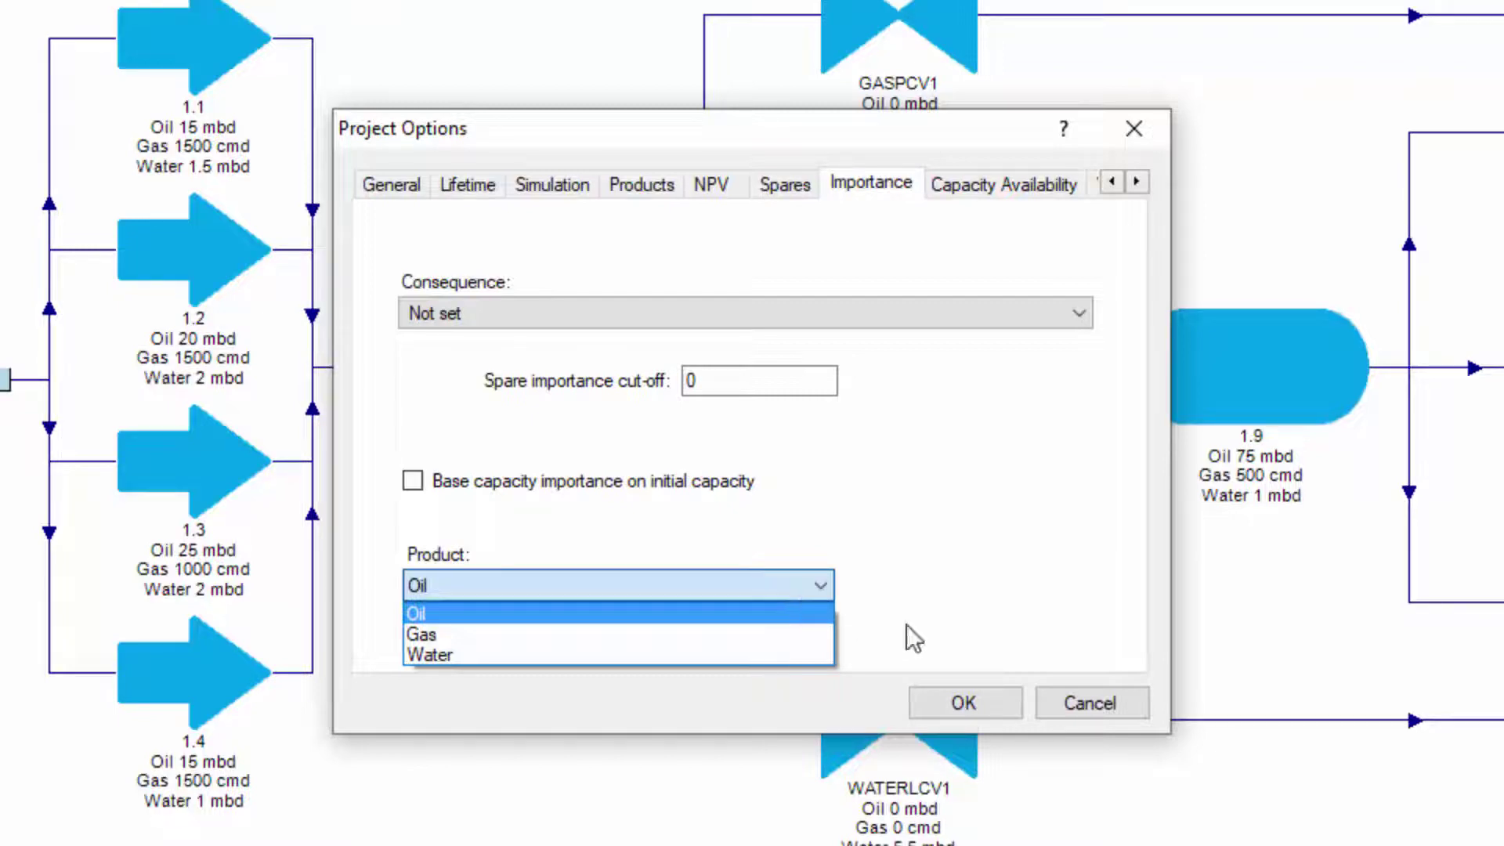
click(1103, 702)
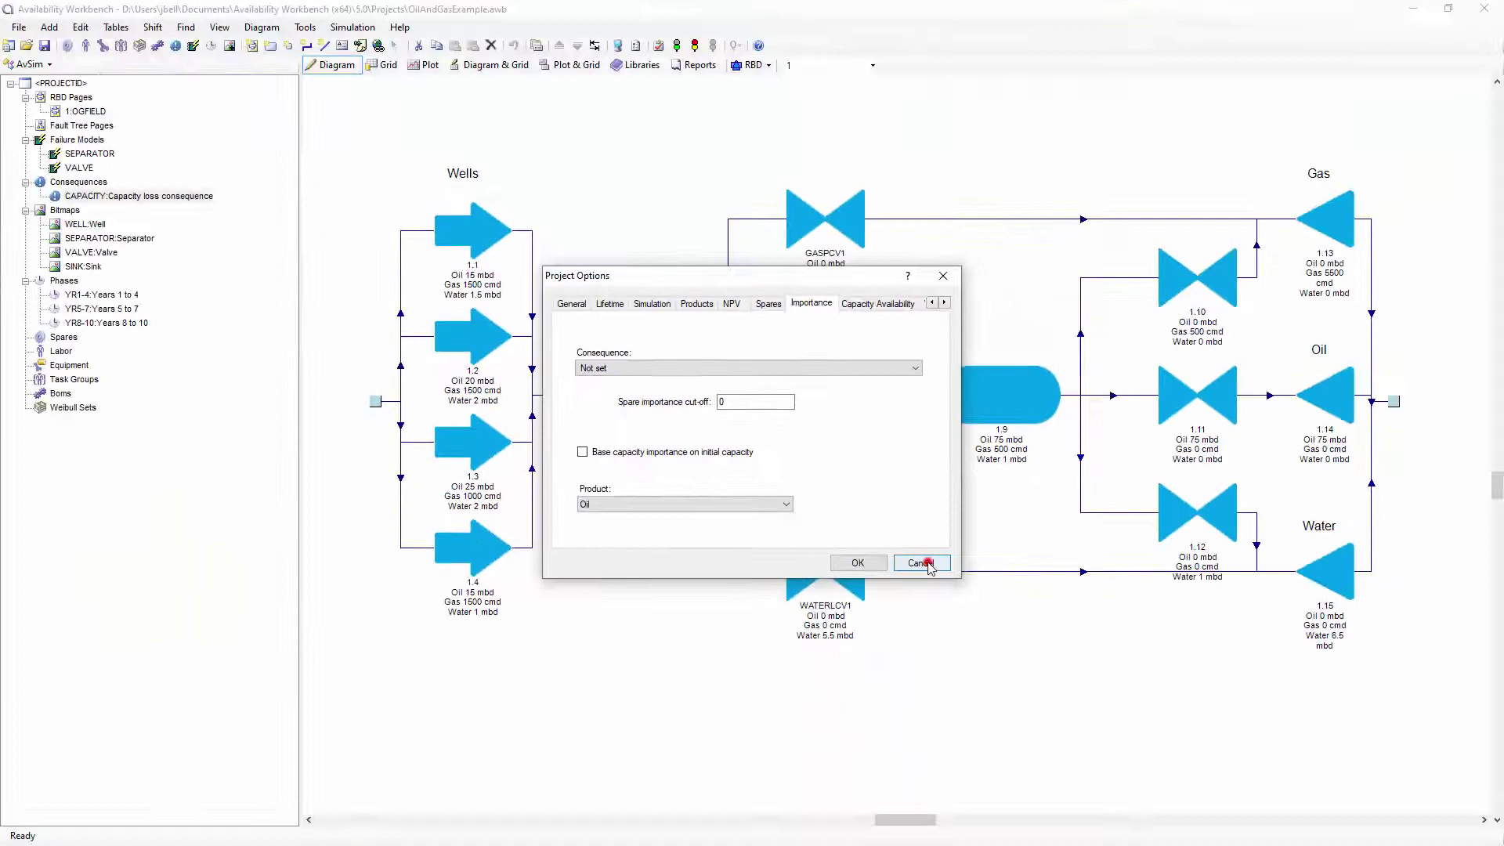
click(1103, 702)
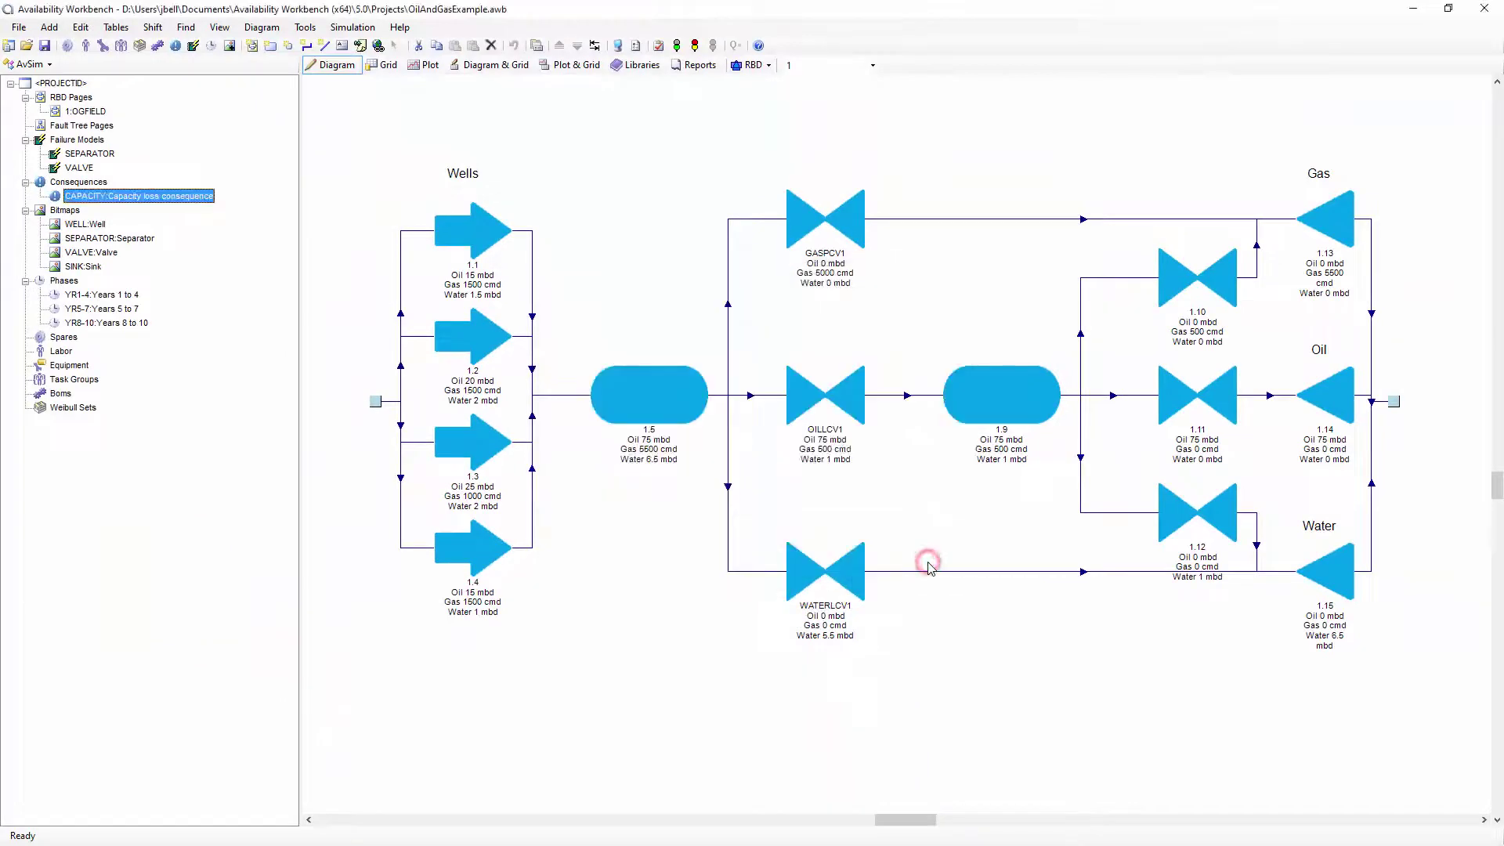
- Simulate the field and inspect OGFIELD's system results, including 45.82 mbd mean oil capacity
click(677, 45)
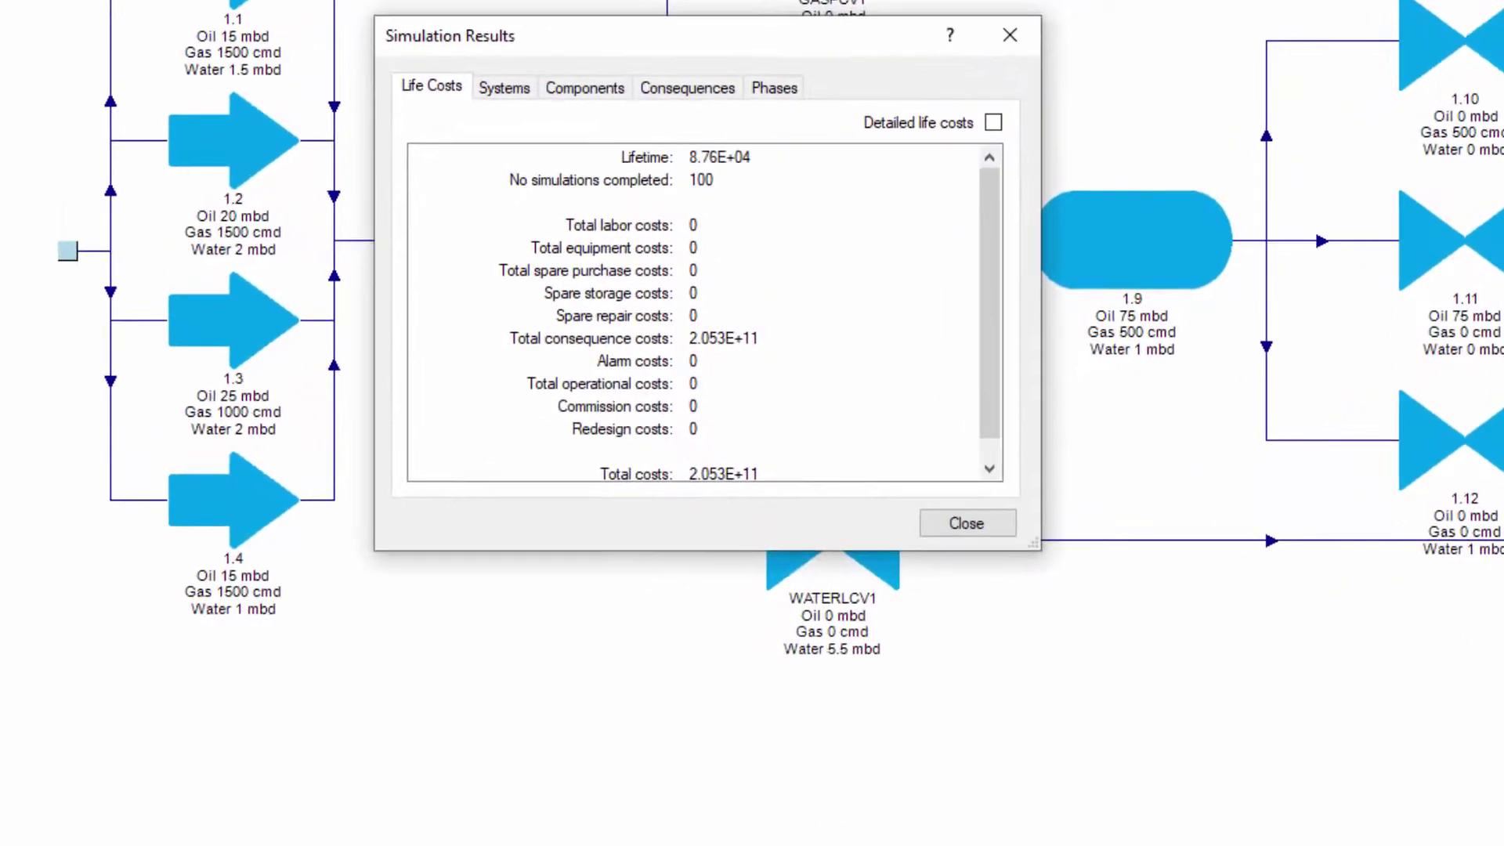
click(504, 87)
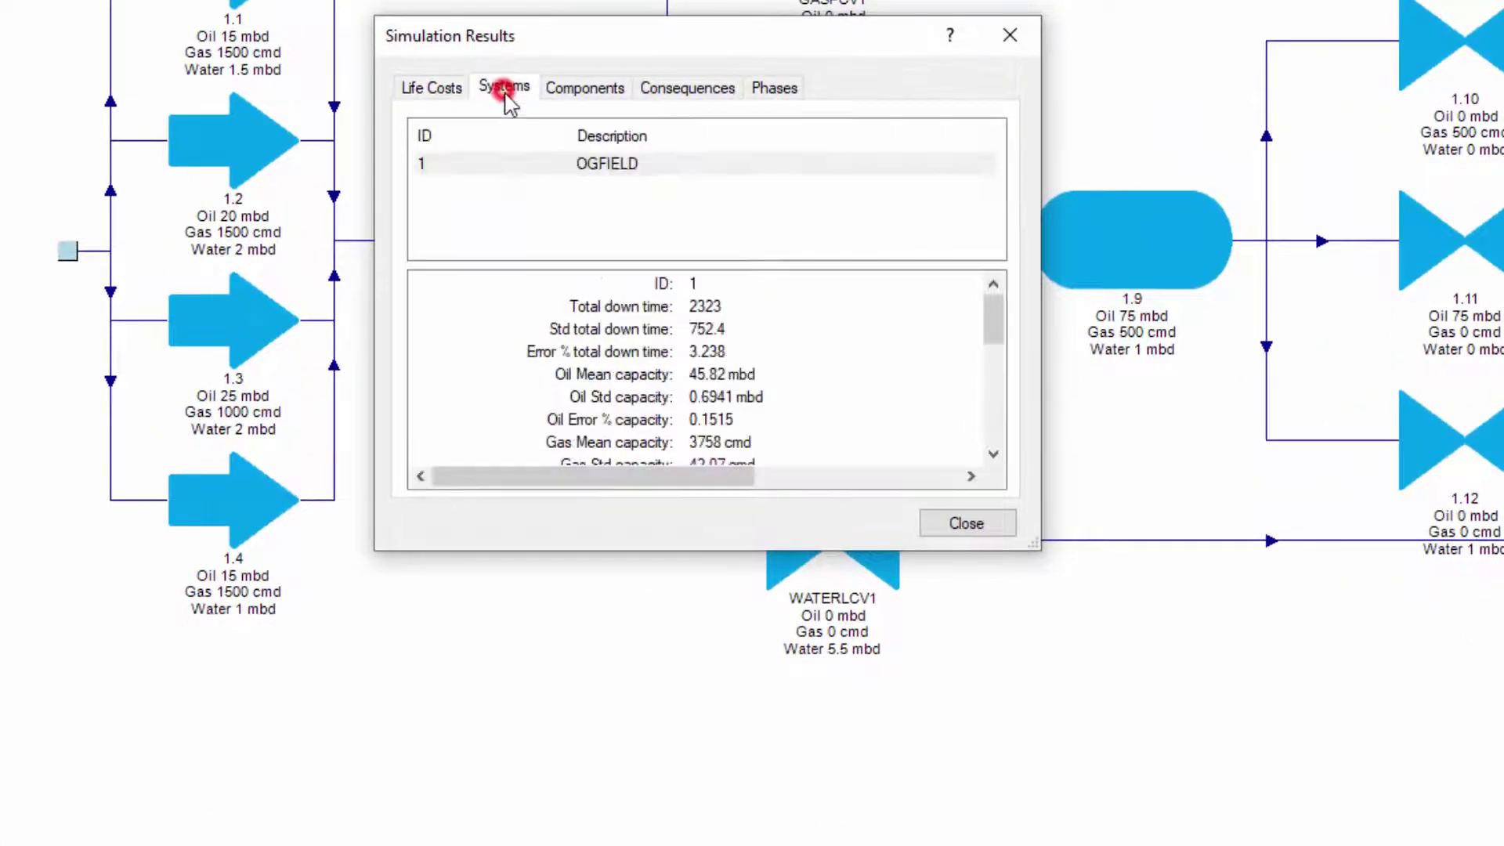
drag(1036, 545, 1161, 819)
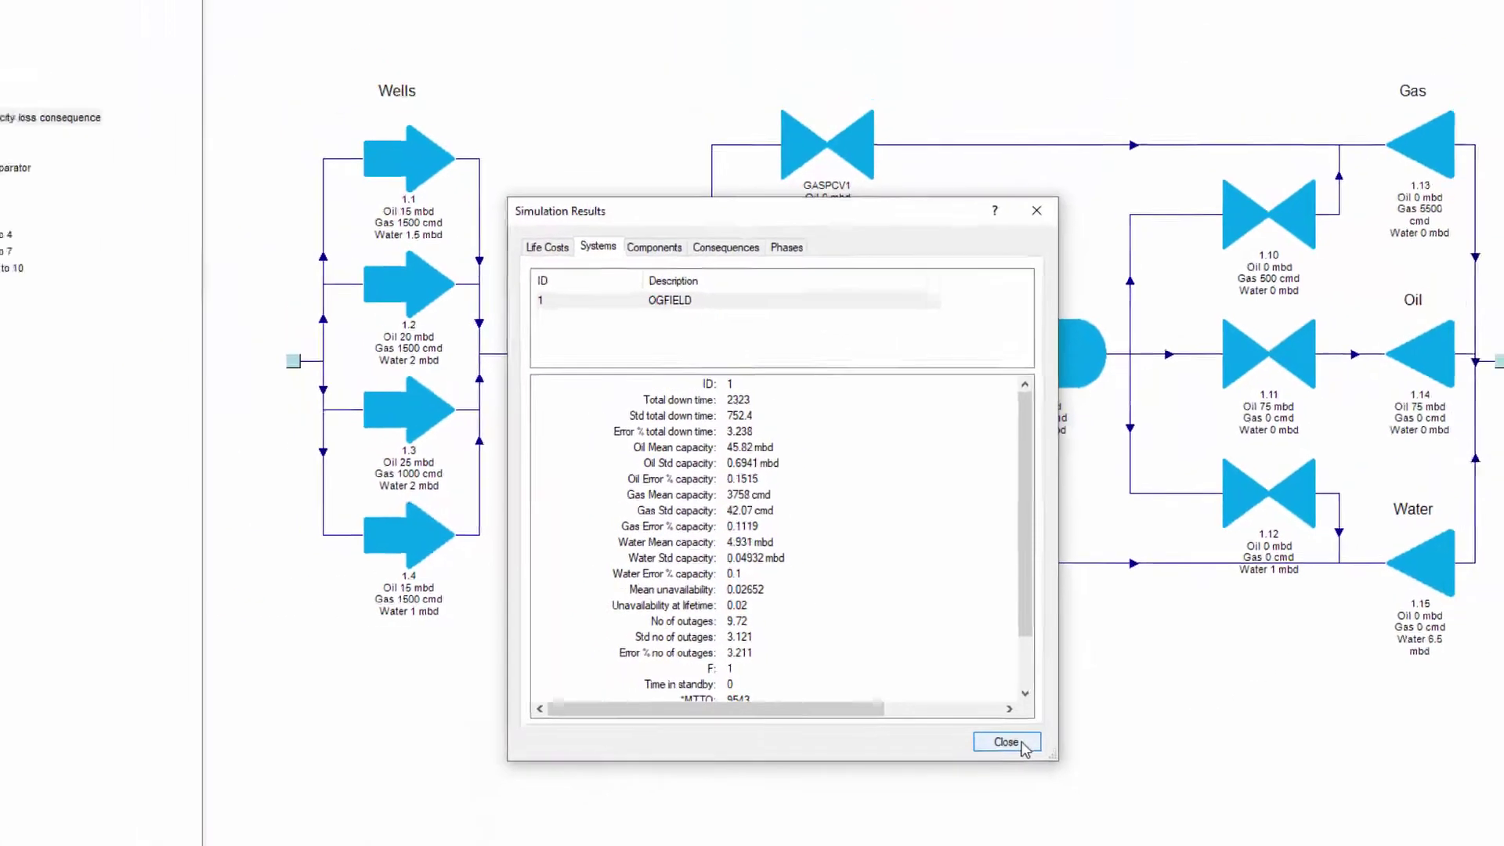
click(1019, 744)
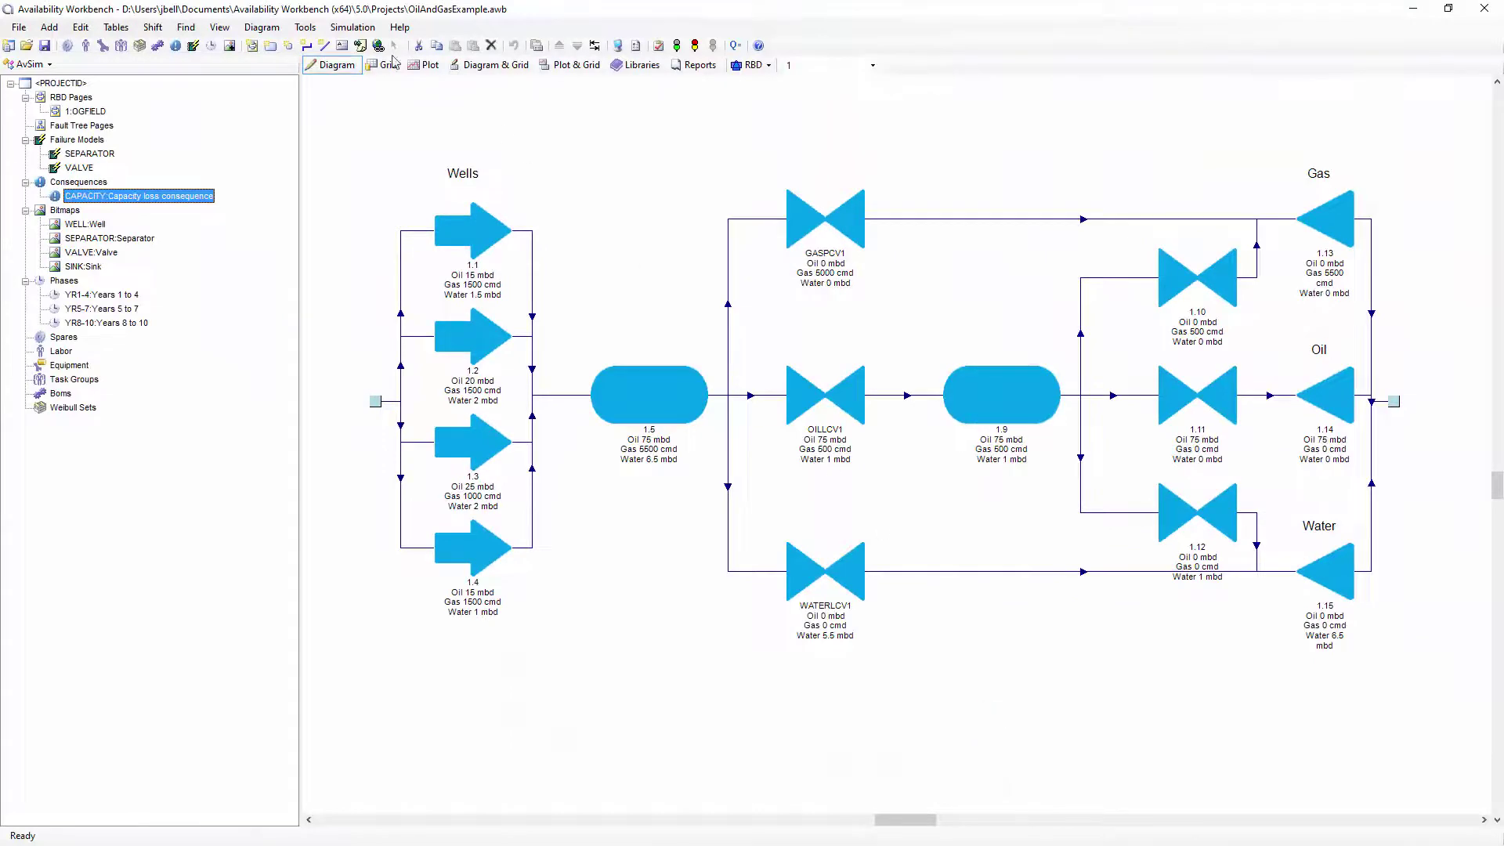
click(363, 29)
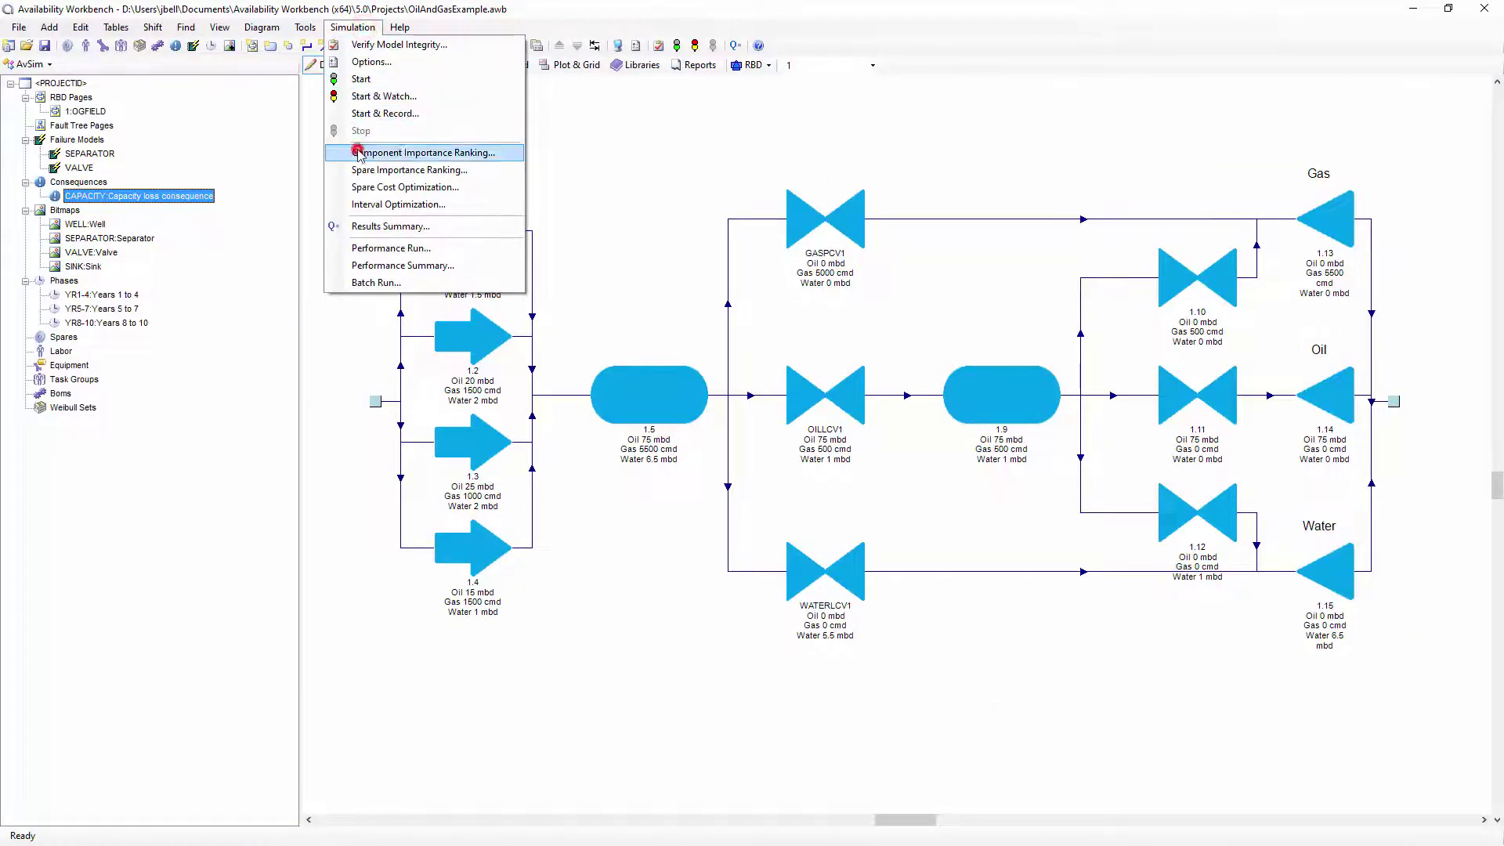
click(356, 151)
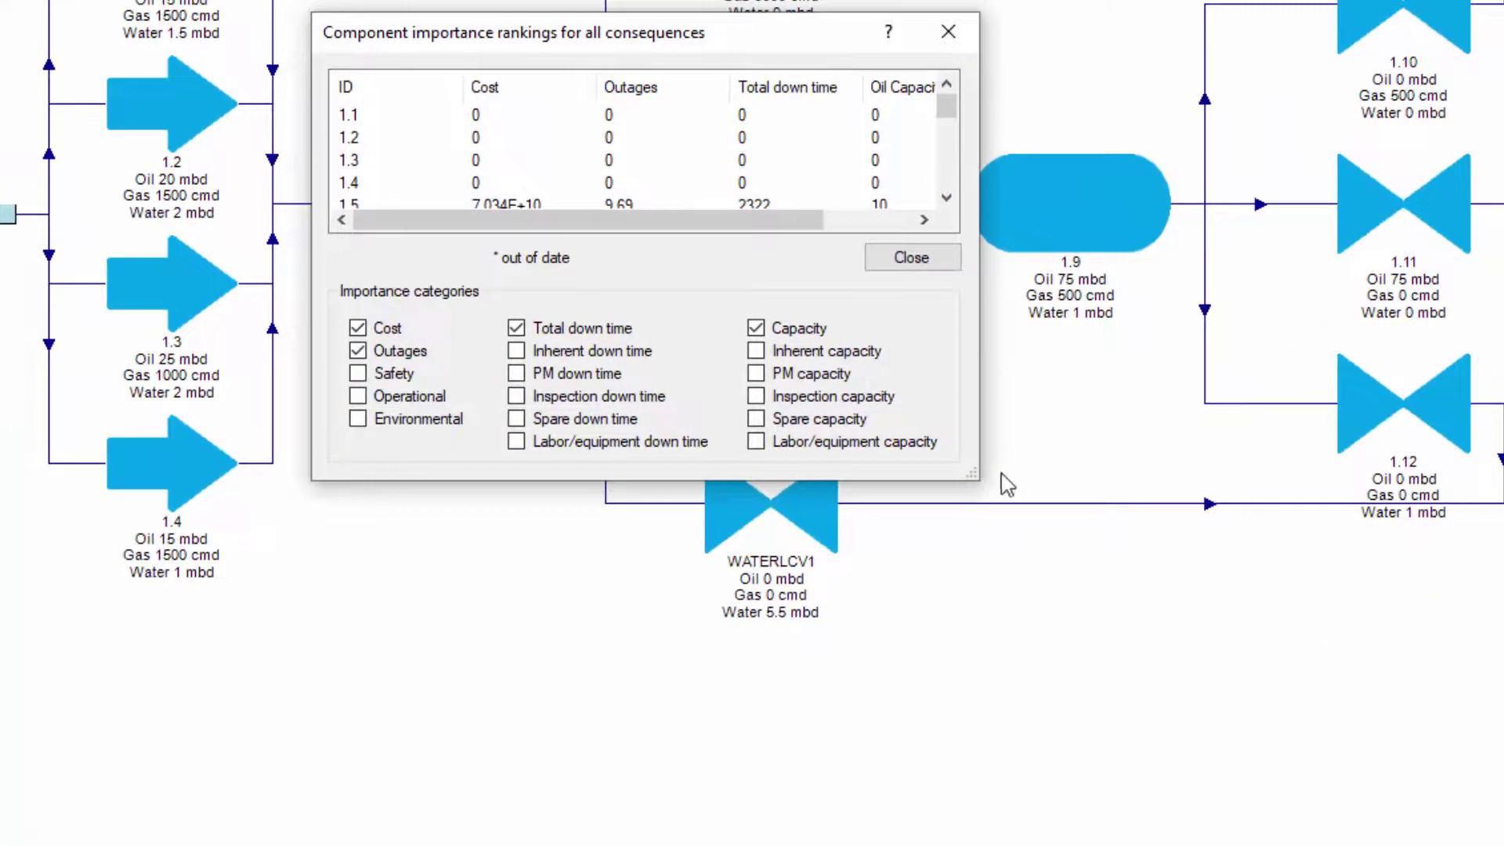
mouse_move(978, 478)
mouse_down()
mouse_move(1162, 635)
mouse_move(1223, 827)
mouse_up()
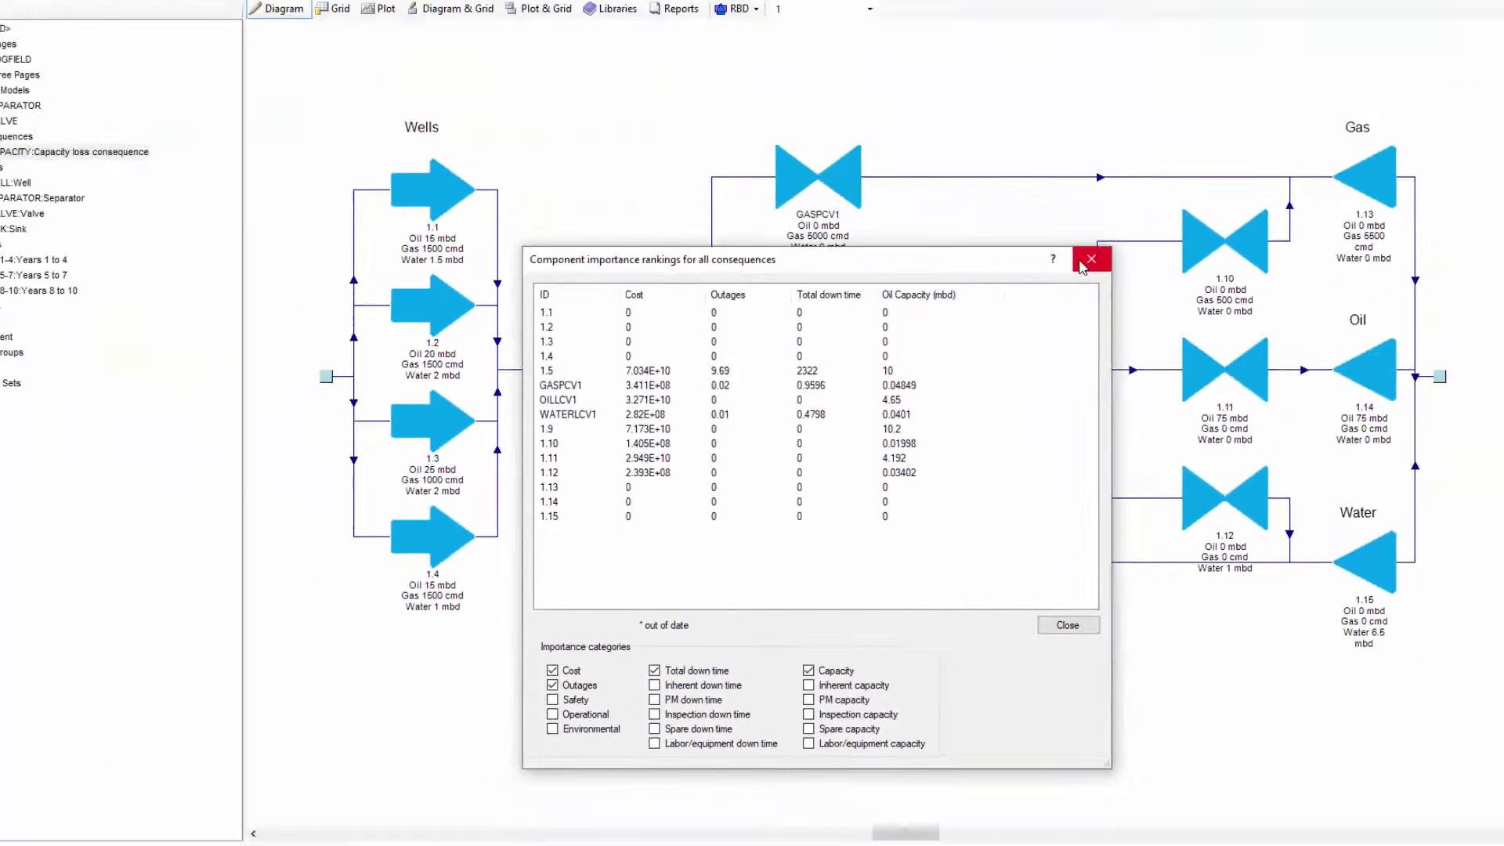
click(1068, 298)
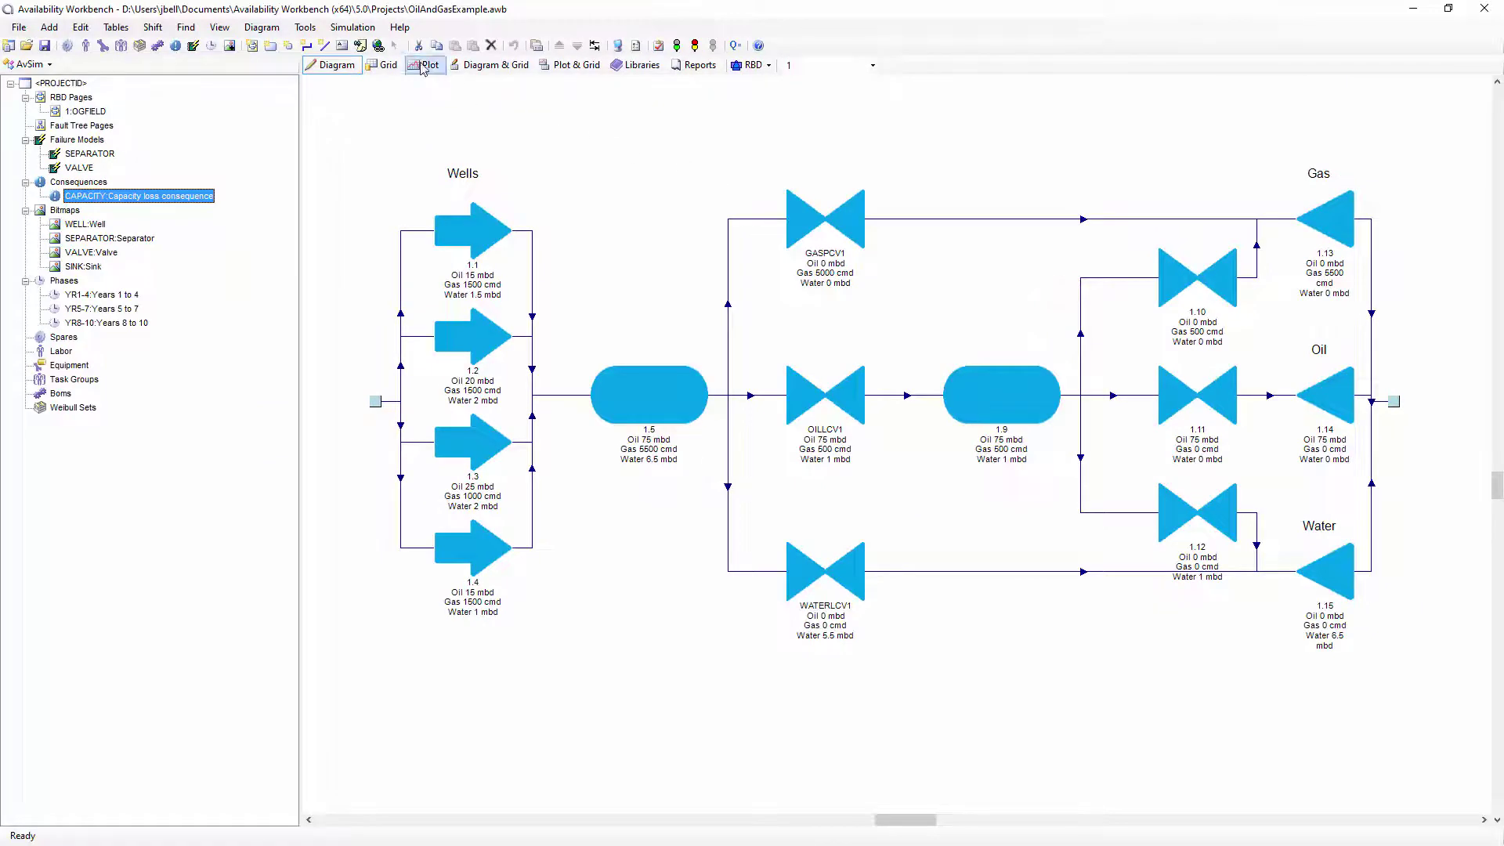
- Display the System profile plot of mean gas, oil and water capacity over time
click(424, 67)
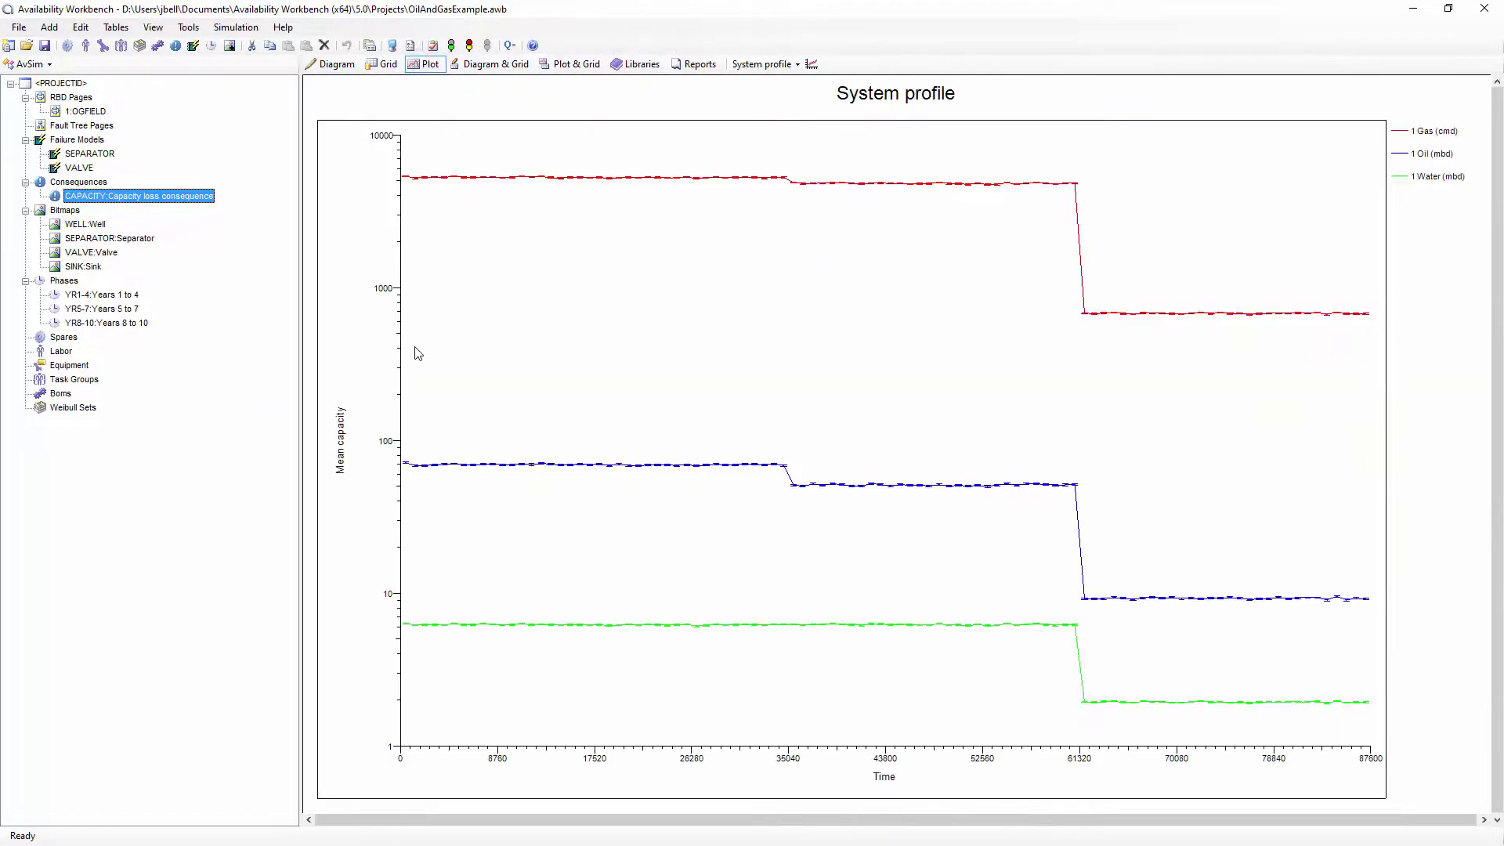